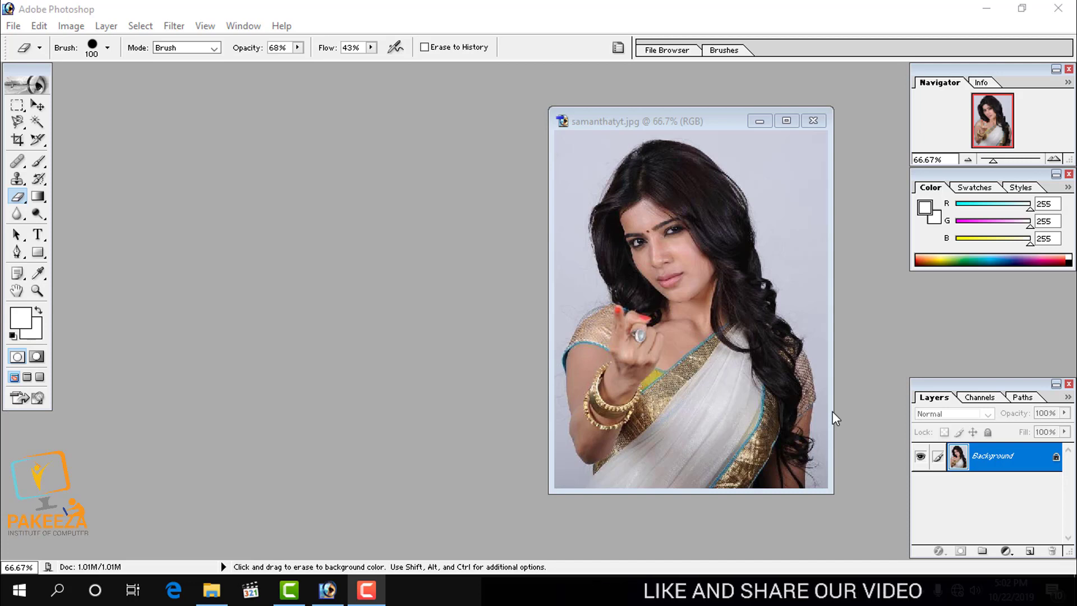
Step: Select the History Brush tool and view the variants grouped with it
{"action": "left_click", "coordinate": [39, 181]}
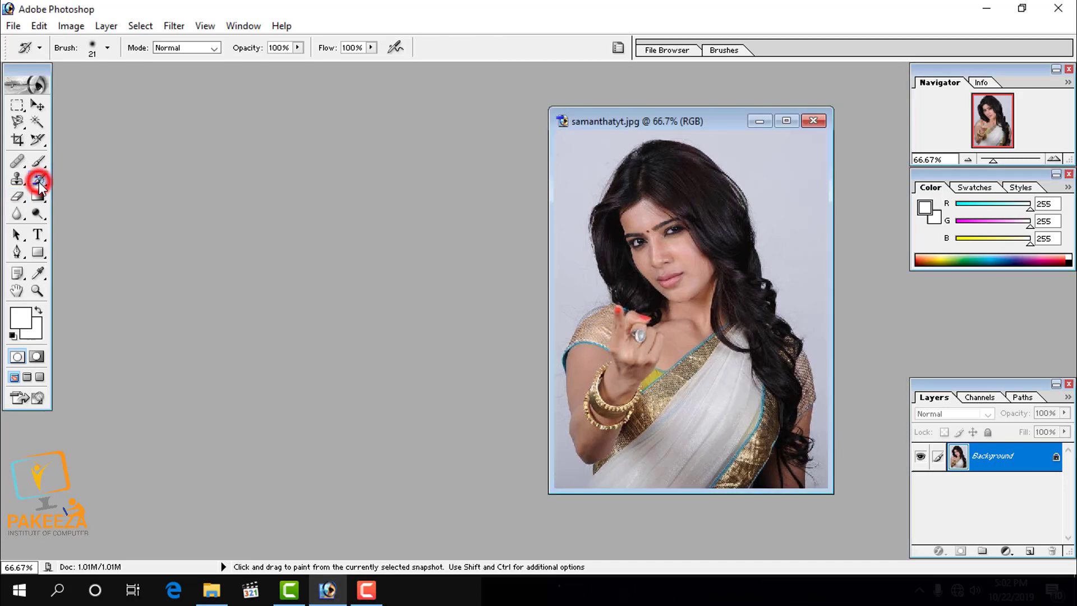
{"action": "left_click", "coordinate": [40, 181]}
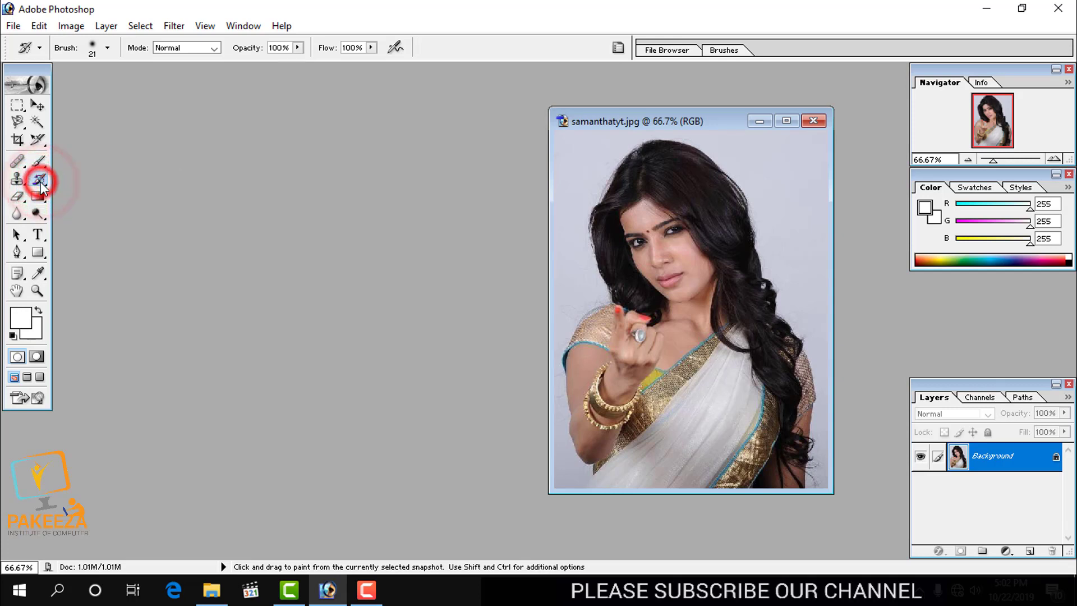
{"action": "left_click", "coordinate": [40, 184]}
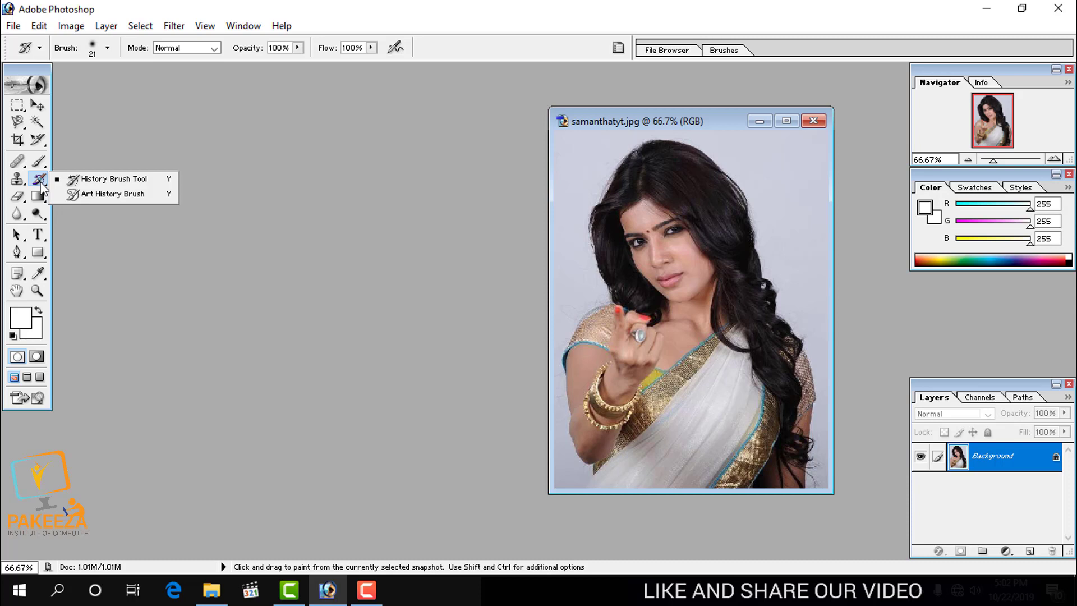
{"action": "left_click", "coordinate": [329, 16]}
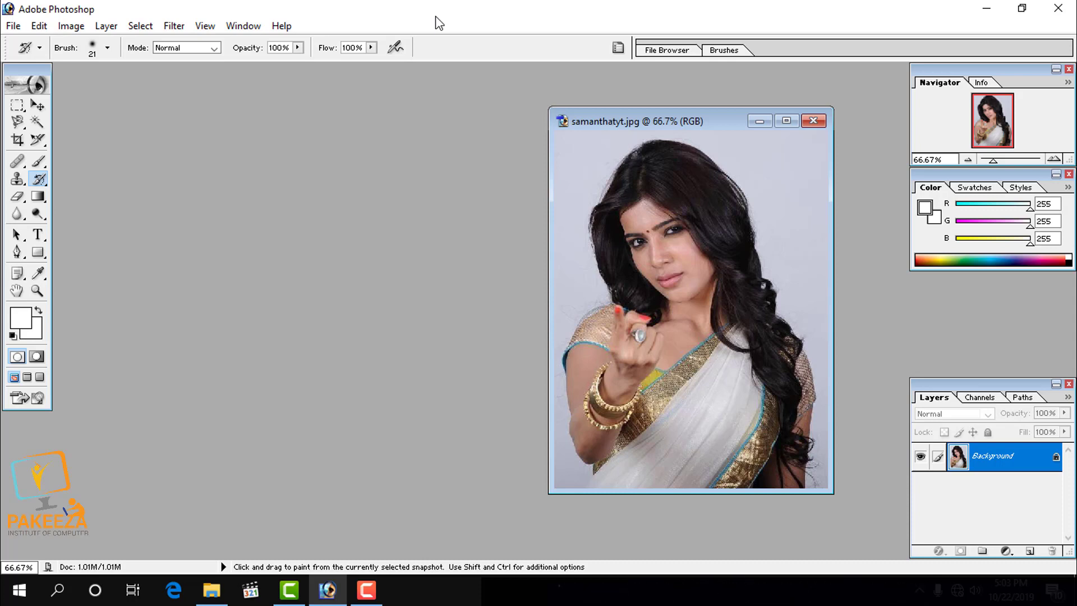
{"action": "left_click", "coordinate": [348, 20]}
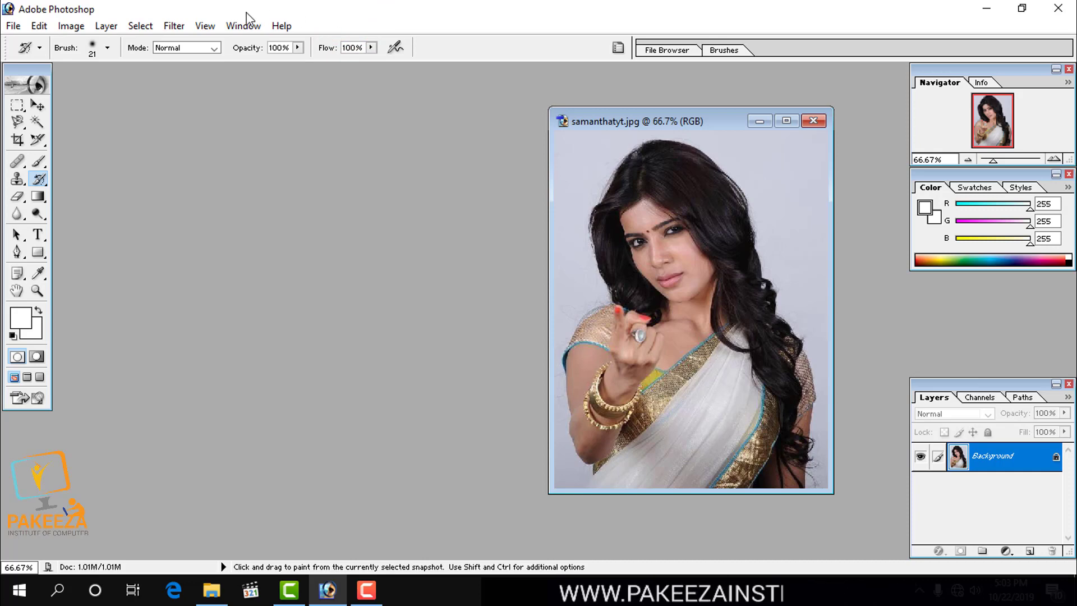
Step: Open the General preferences and move the dialog toward the empty workspace beside the photo
{"action": "left_click", "coordinate": [38, 26]}
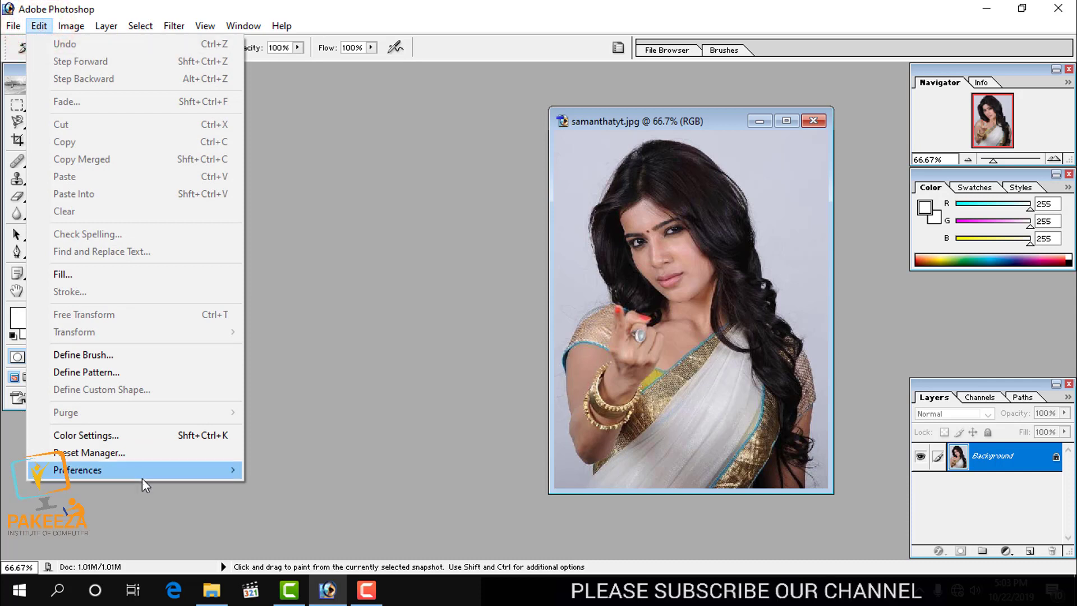
{"action": "mouse_move", "coordinate": [149, 472]}
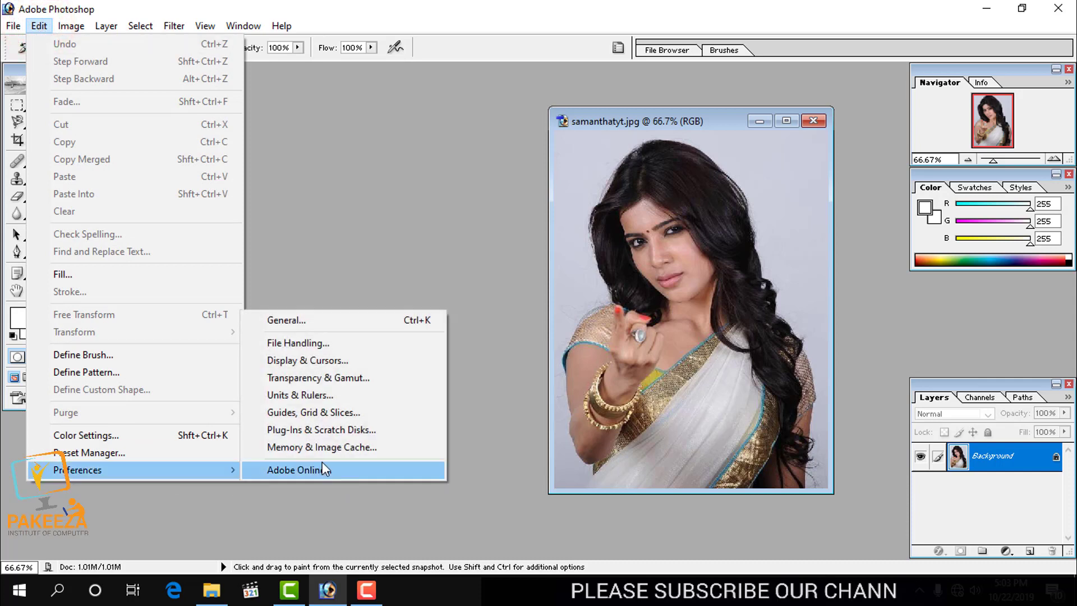
{"action": "left_click", "coordinate": [300, 321]}
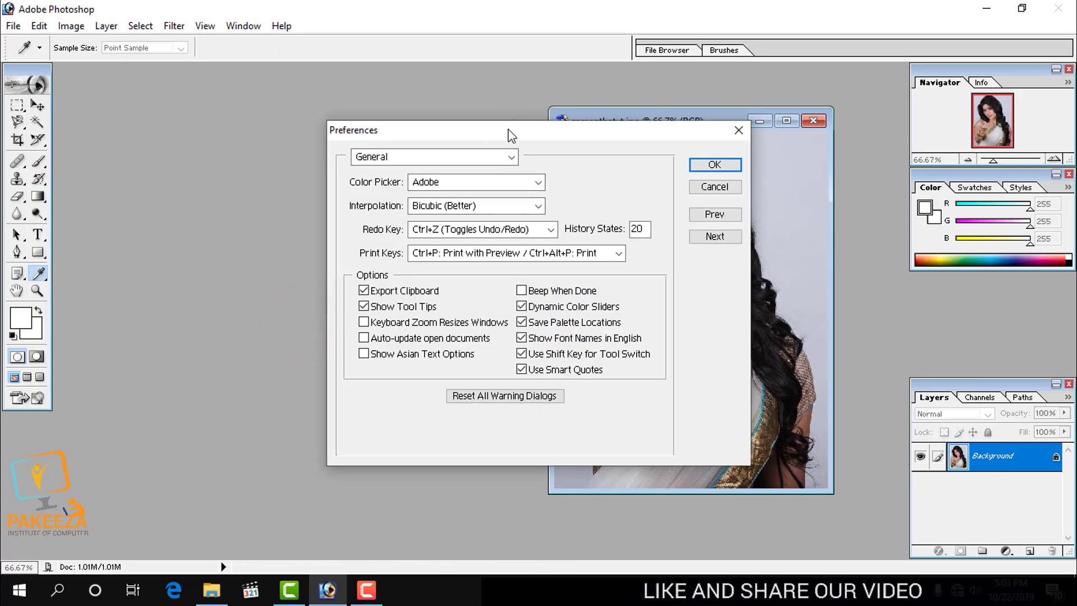
{"action": "left_click_drag", "start_coordinate": [507, 126], "coordinate": [261, 120]}
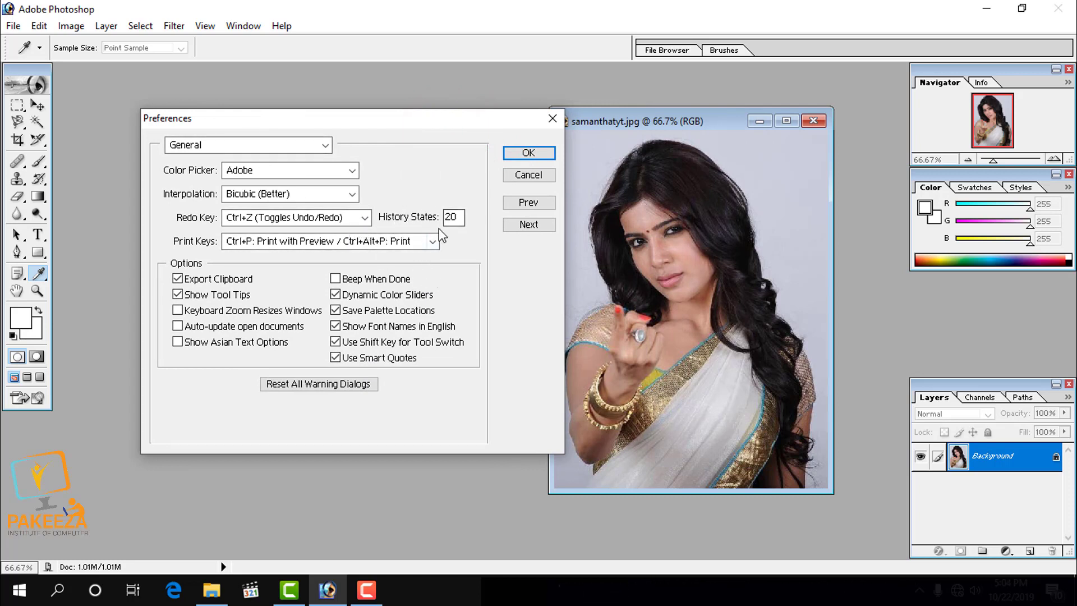
Step: Try to set the number of history states to 1000
{"action": "left_click", "coordinate": [457, 220]}
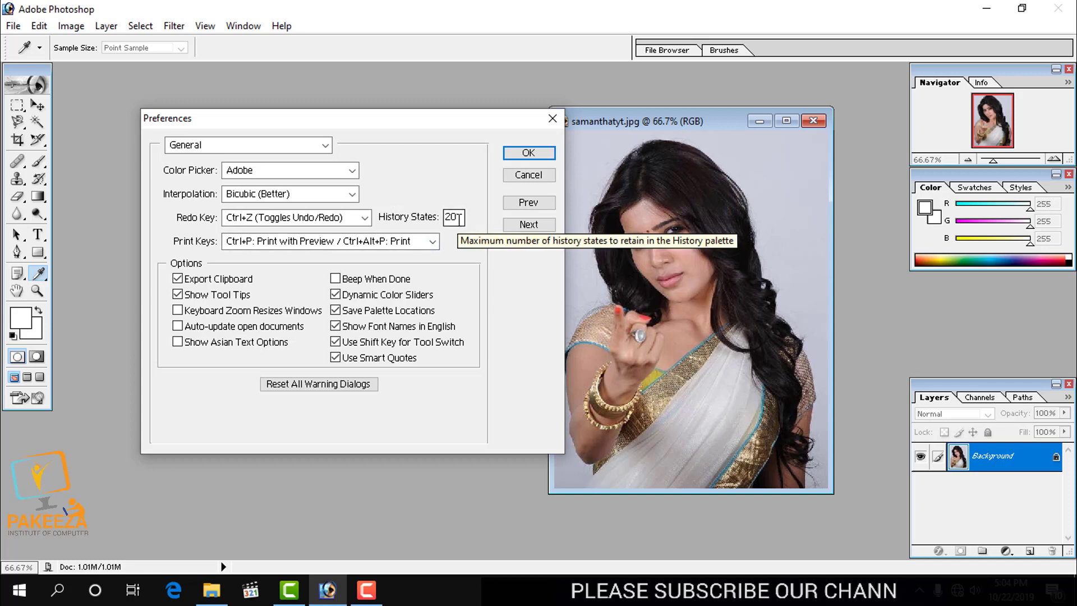
{"action": "double_click", "coordinate": [455, 218]}
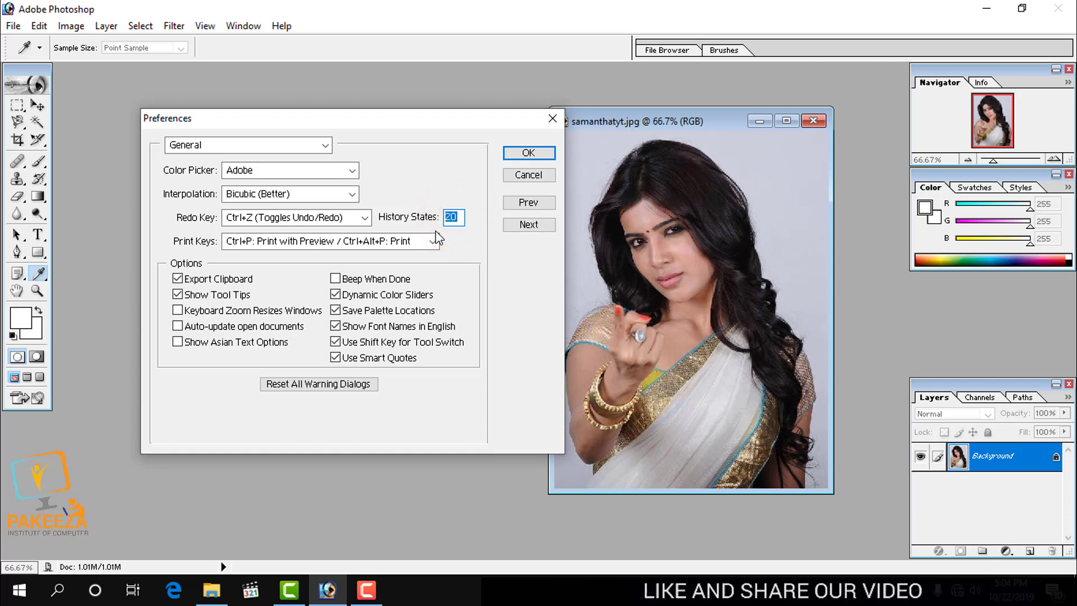
{"action": "type", "text": "1"}
{"action": "type", "text": "000"}
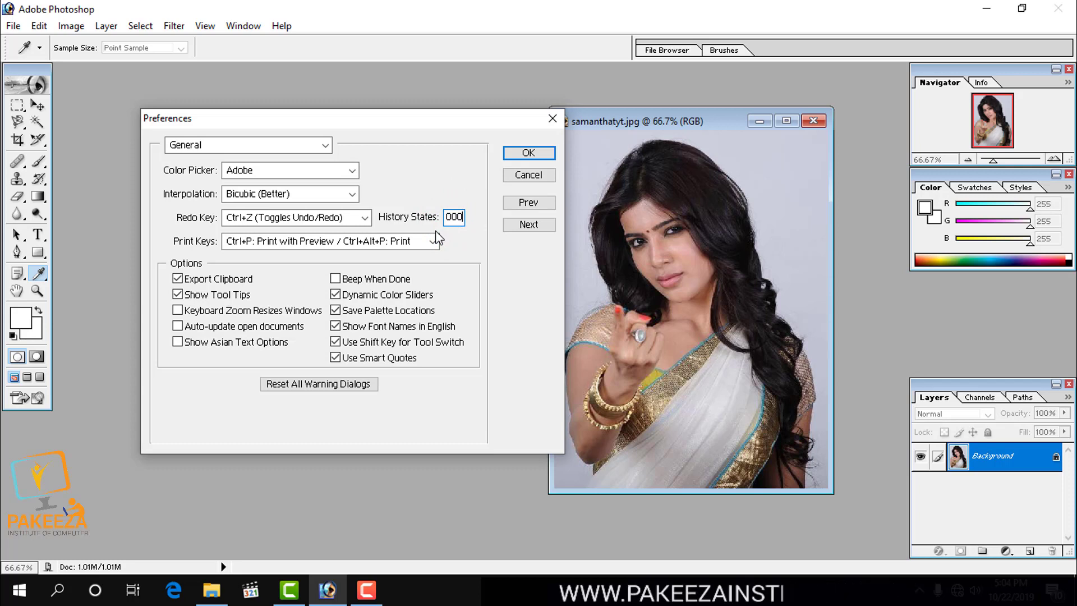
Step: Set the number of history states to 20 and move the Preferences dialog clear of the photo
{"action": "key", "text": "BackSpace"}
{"action": "key", "text": "BackSpace"}
{"action": "key", "text": "BackSpace"}
{"action": "key", "text": "BackSpace"}
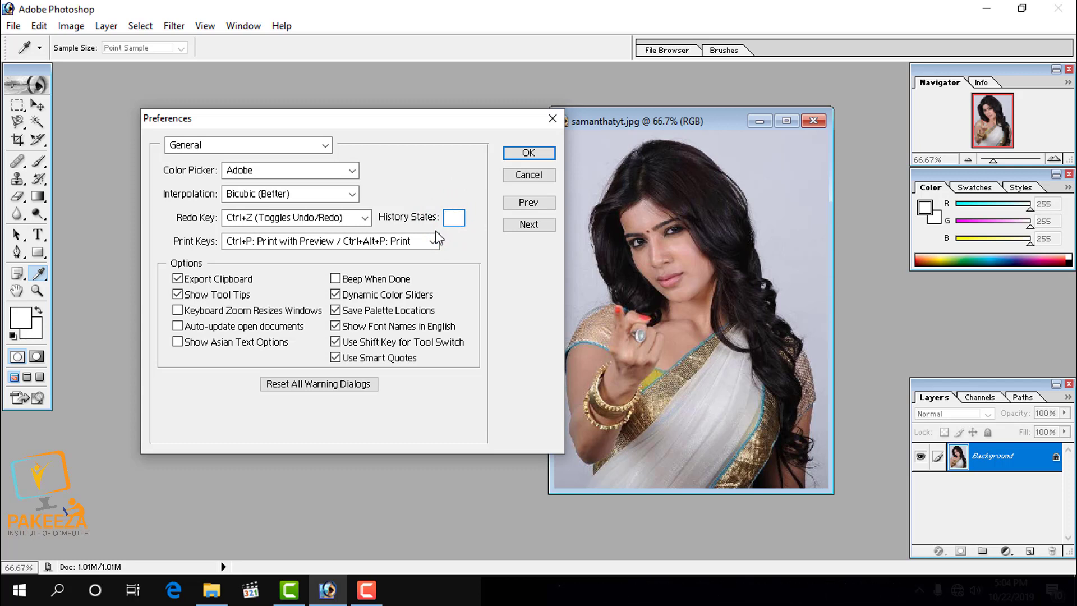
{"action": "type", "text": "20"}
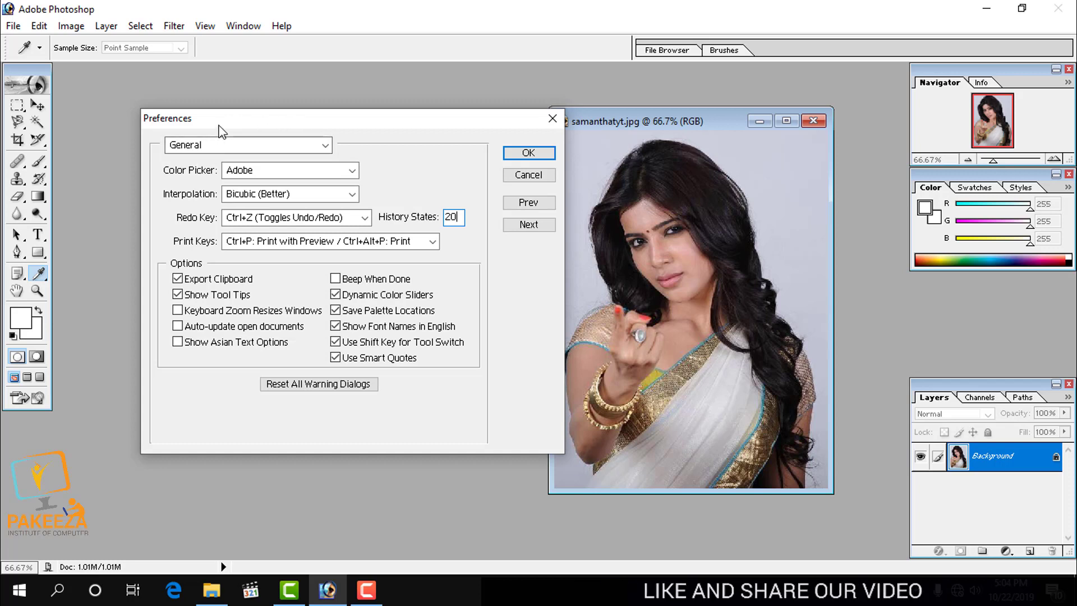
{"action": "left_click_drag", "start_coordinate": [230, 117], "coordinate": [166, 121]}
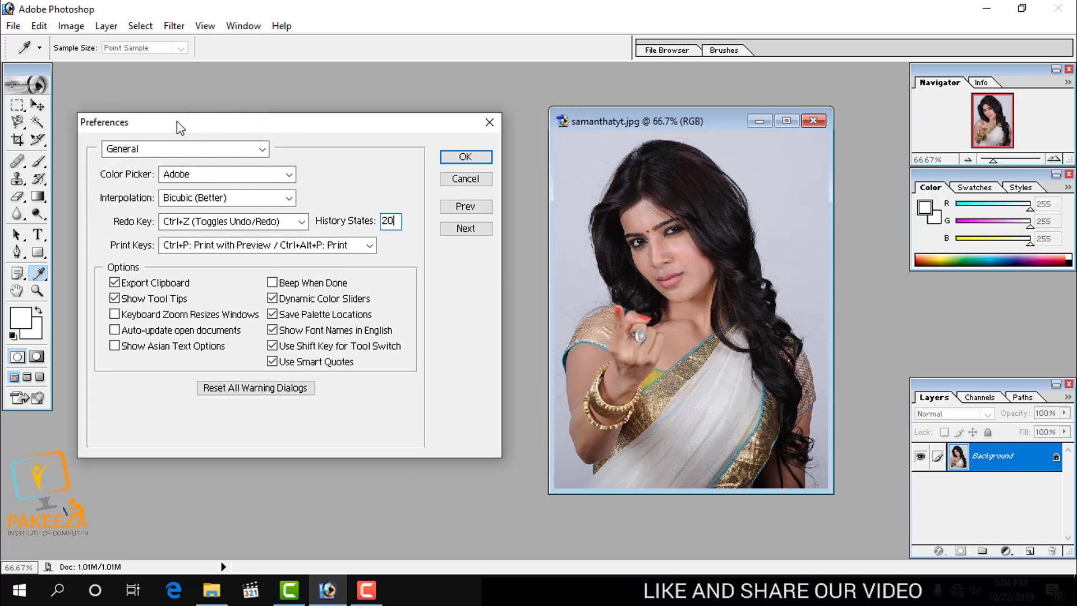
{"action": "mouse_move", "coordinate": [264, 124]}
{"action": "left_mouse_down"}
{"action": "mouse_move", "coordinate": [239, 122]}
{"action": "mouse_move", "coordinate": [250, 121]}
{"action": "left_mouse_up"}
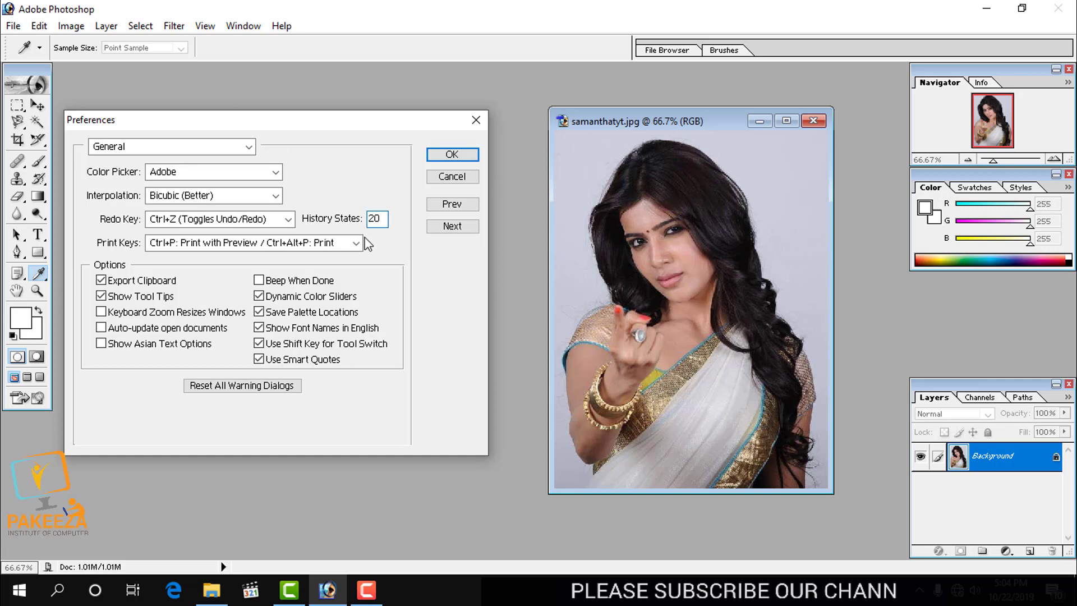
Step: Look through the remaining preference pages from File Handling to Memory & Image Cache
{"action": "left_click", "coordinate": [460, 227]}
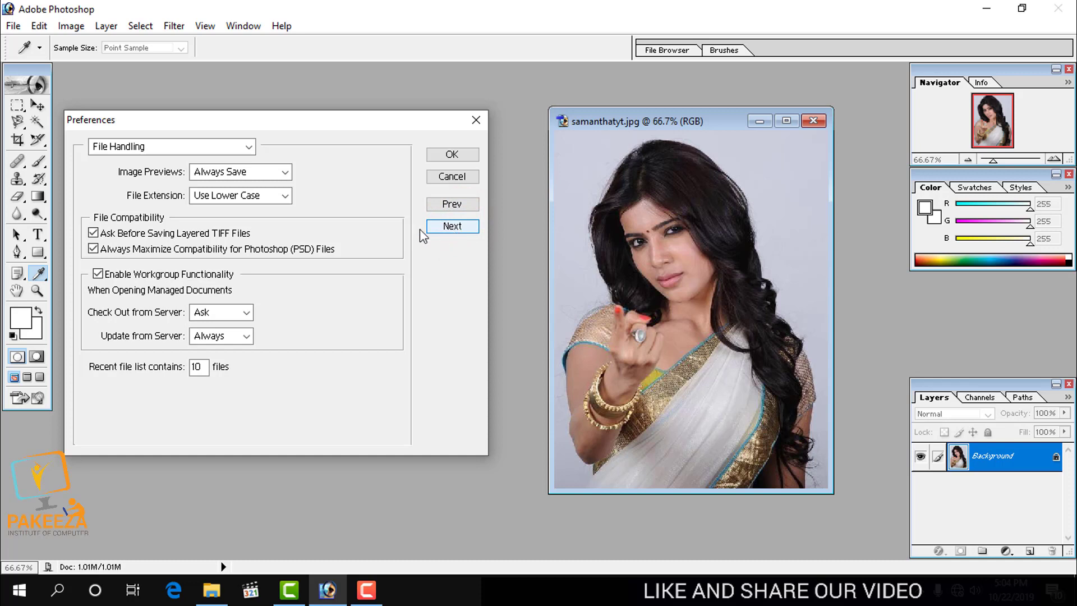
{"action": "left_click", "coordinate": [455, 228]}
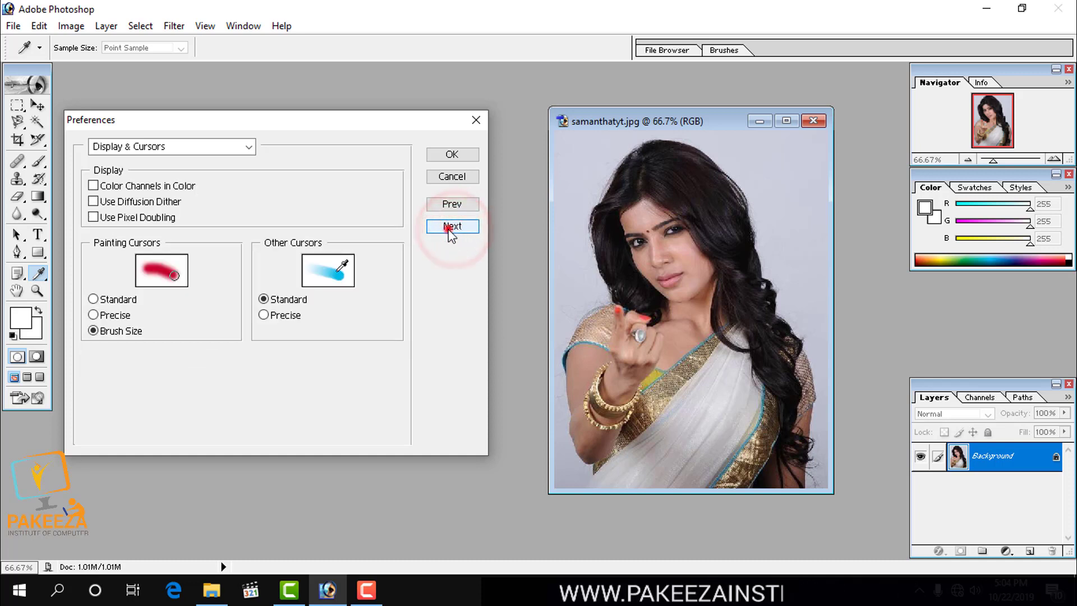
{"action": "left_click", "coordinate": [451, 227]}
{"action": "left_click", "coordinate": [449, 227]}
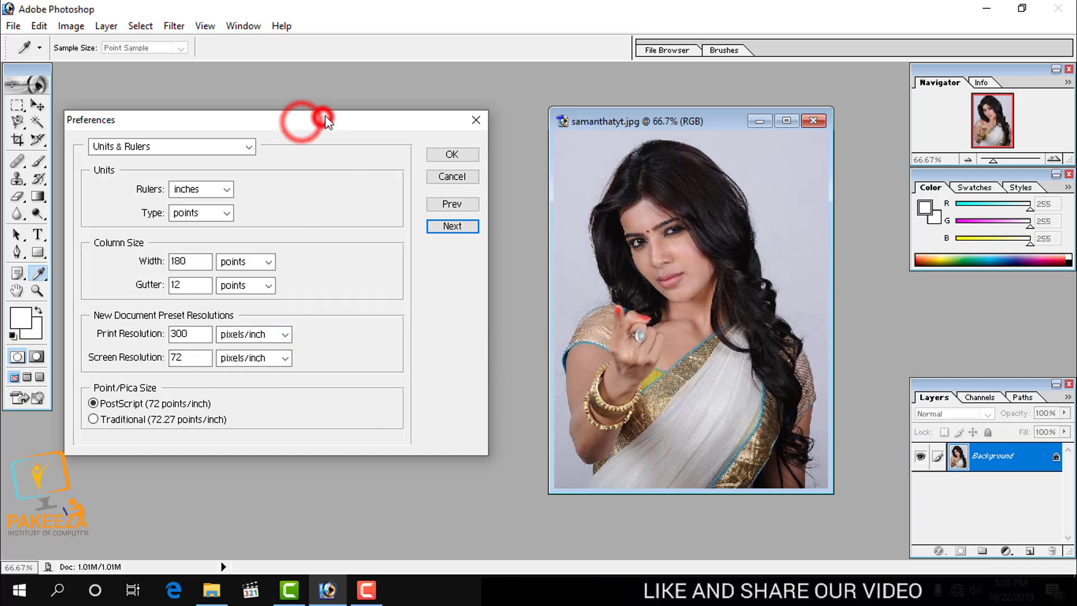
{"action": "left_click", "coordinate": [467, 225]}
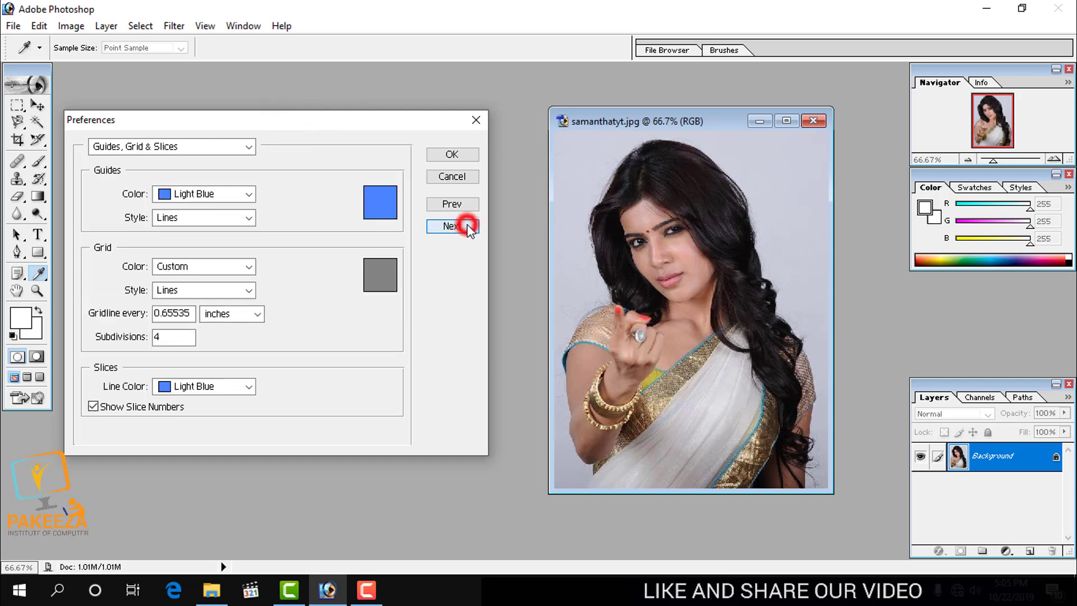
{"action": "left_click", "coordinate": [467, 224]}
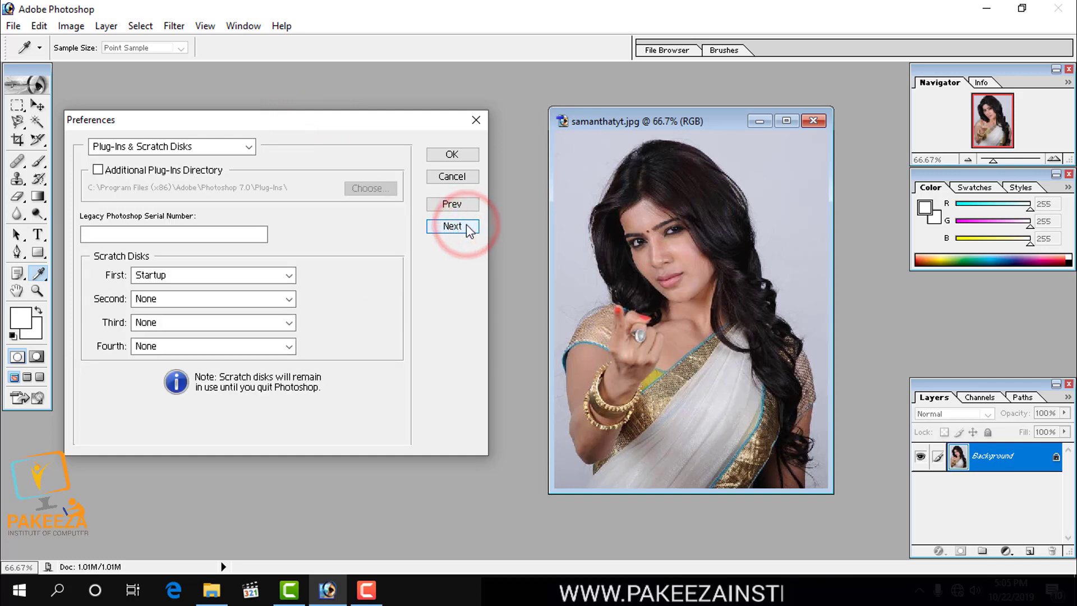
{"action": "left_click", "coordinate": [466, 225]}
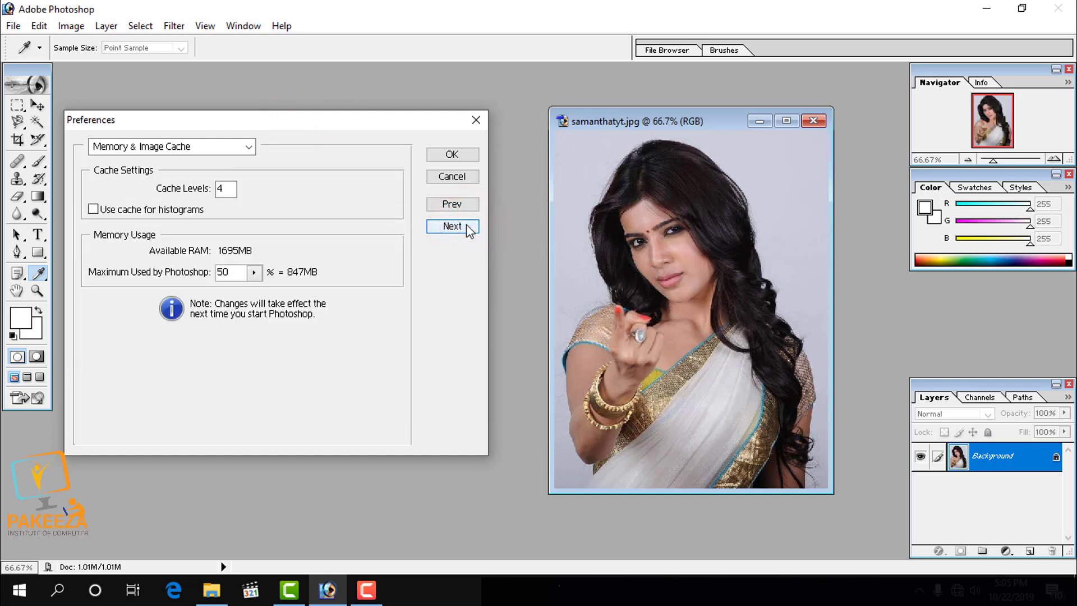
Step: Examine the maximum memory usage setting and its slider, and accept the preferences
{"action": "left_click", "coordinate": [134, 120]}
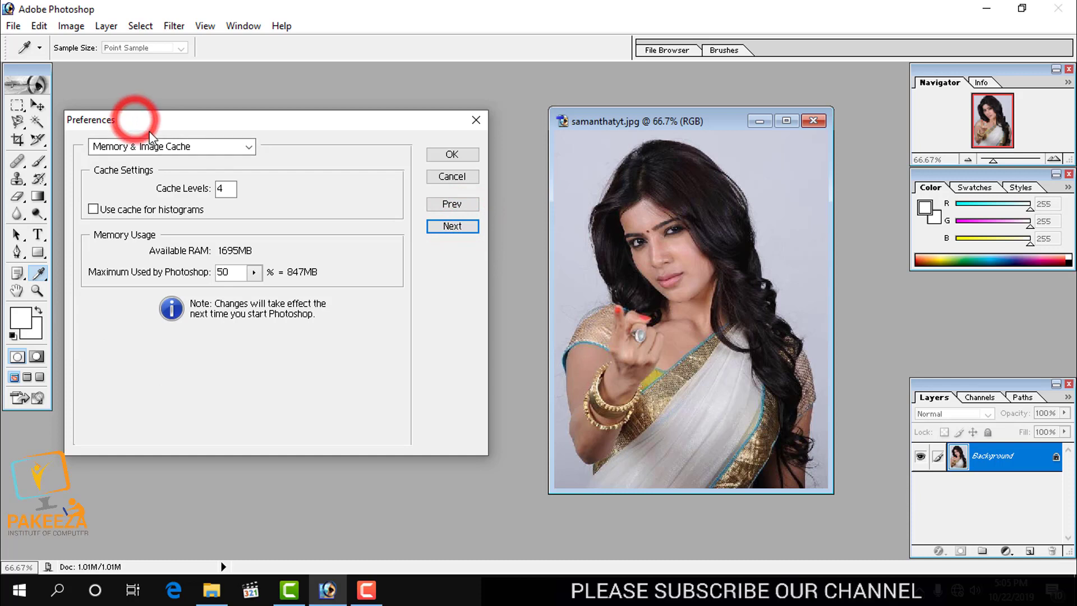
{"action": "left_click", "coordinate": [152, 124]}
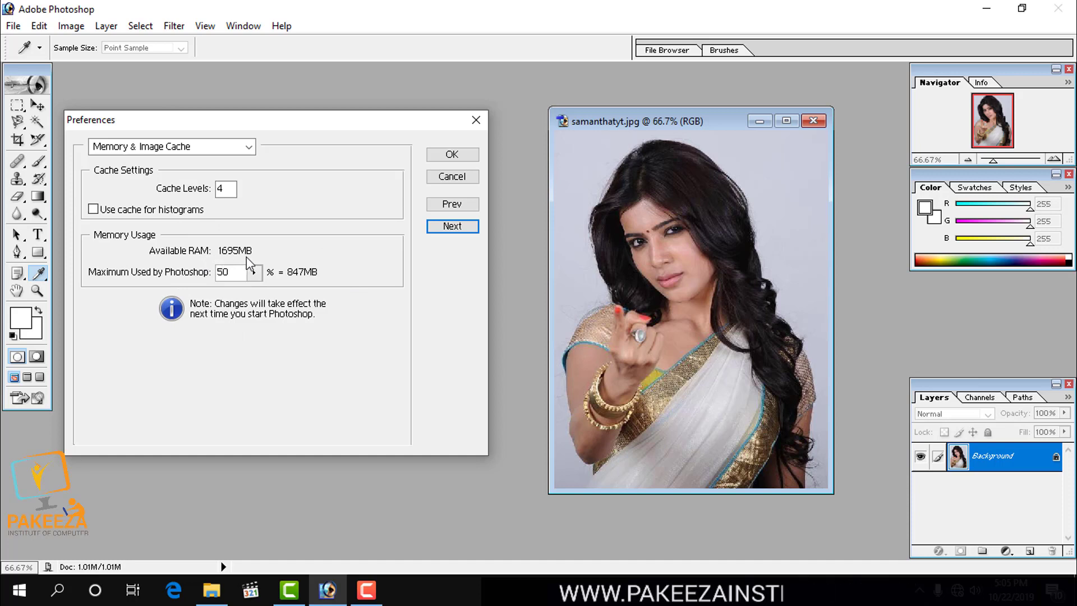
{"action": "left_click", "coordinate": [275, 226]}
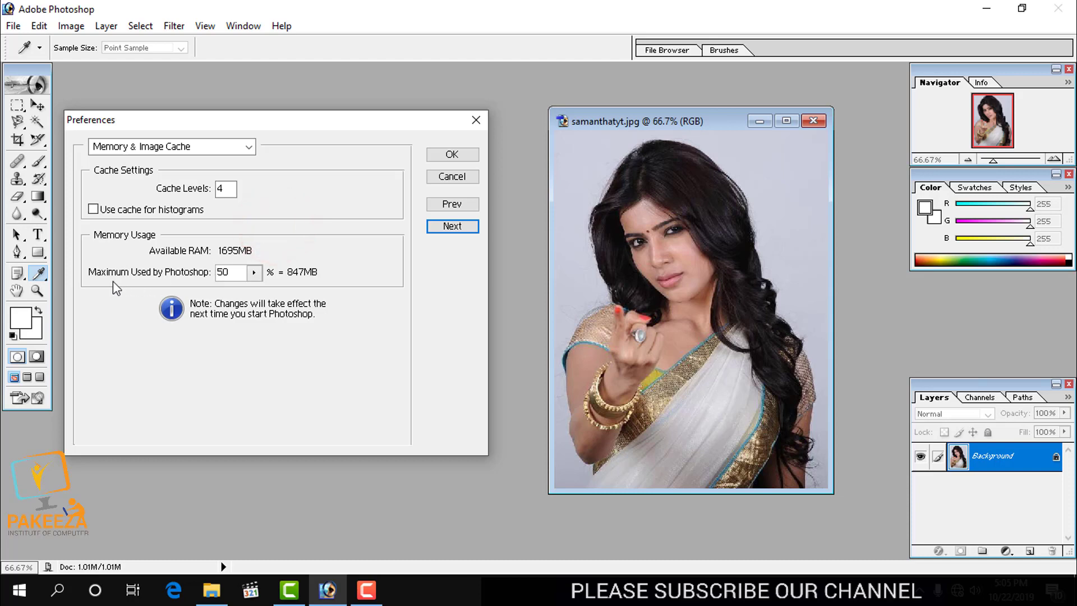
{"action": "left_click", "coordinate": [254, 272]}
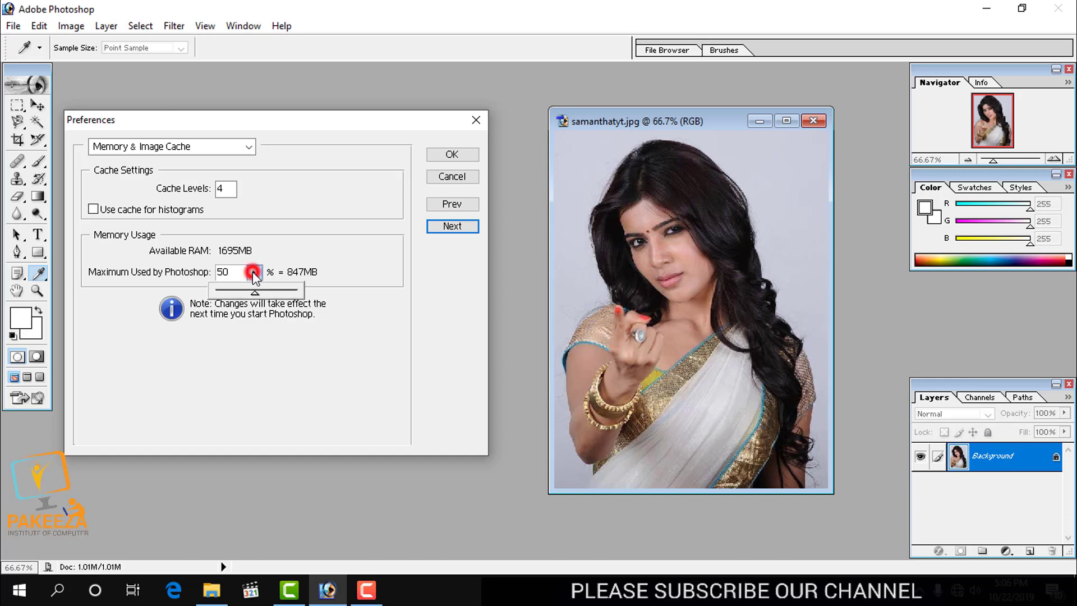
{"action": "left_click", "coordinate": [302, 214]}
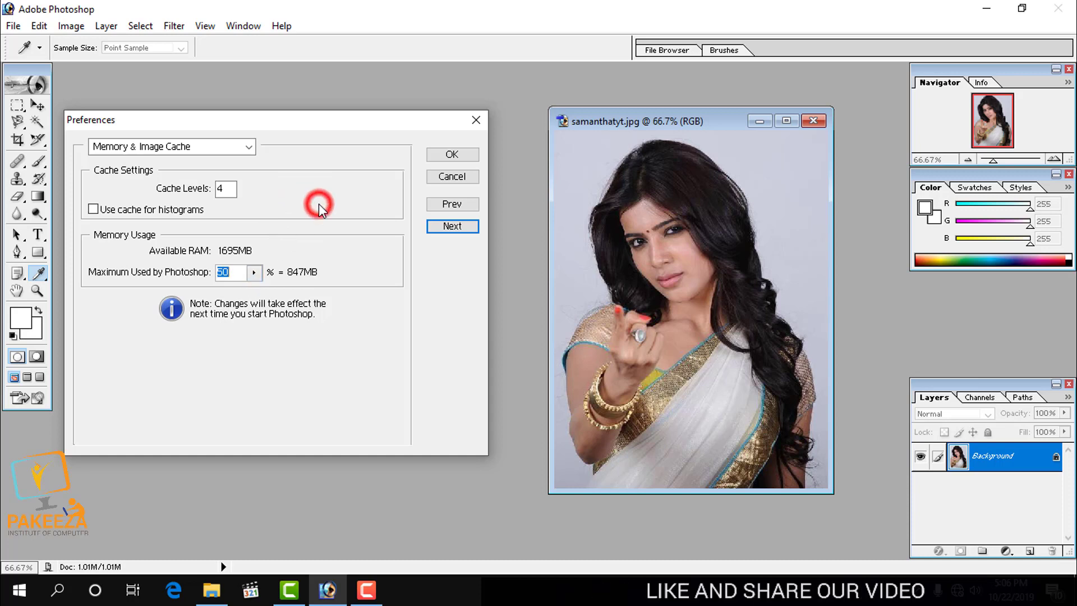
{"action": "left_click", "coordinate": [451, 155]}
{"action": "key", "text": "y"}
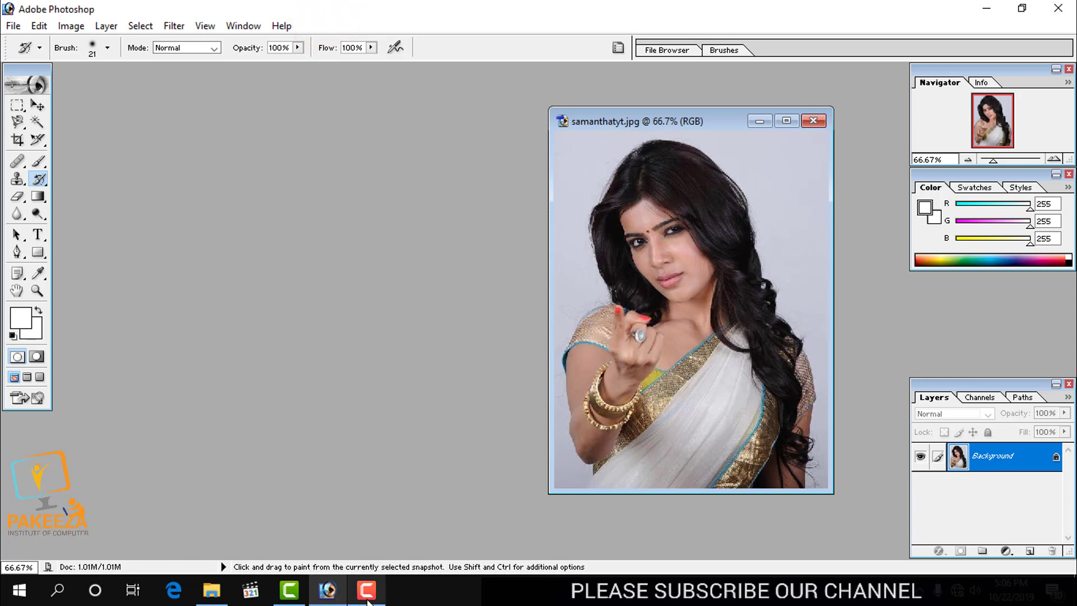
Step: Show the History palette
{"action": "left_click", "coordinate": [244, 27]}
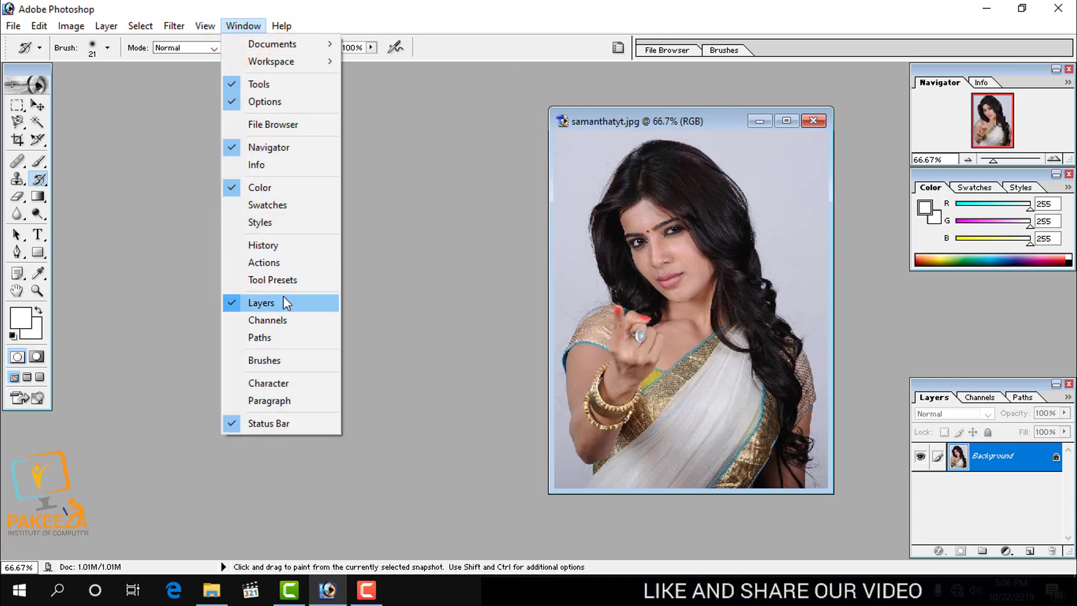
{"action": "left_click", "coordinate": [274, 245]}
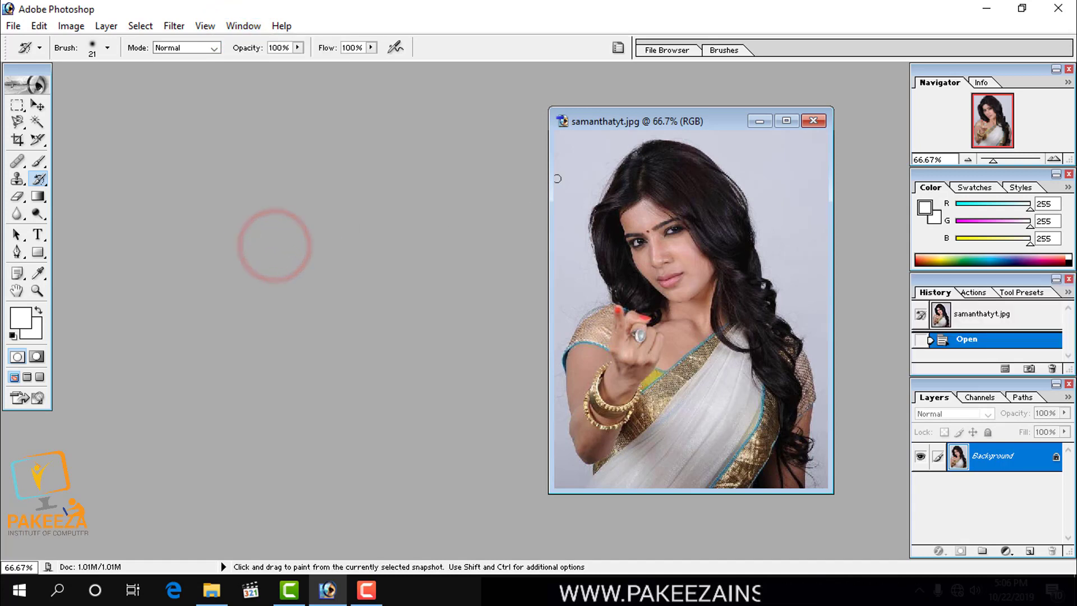
{"action": "double_click", "coordinate": [641, 119]}
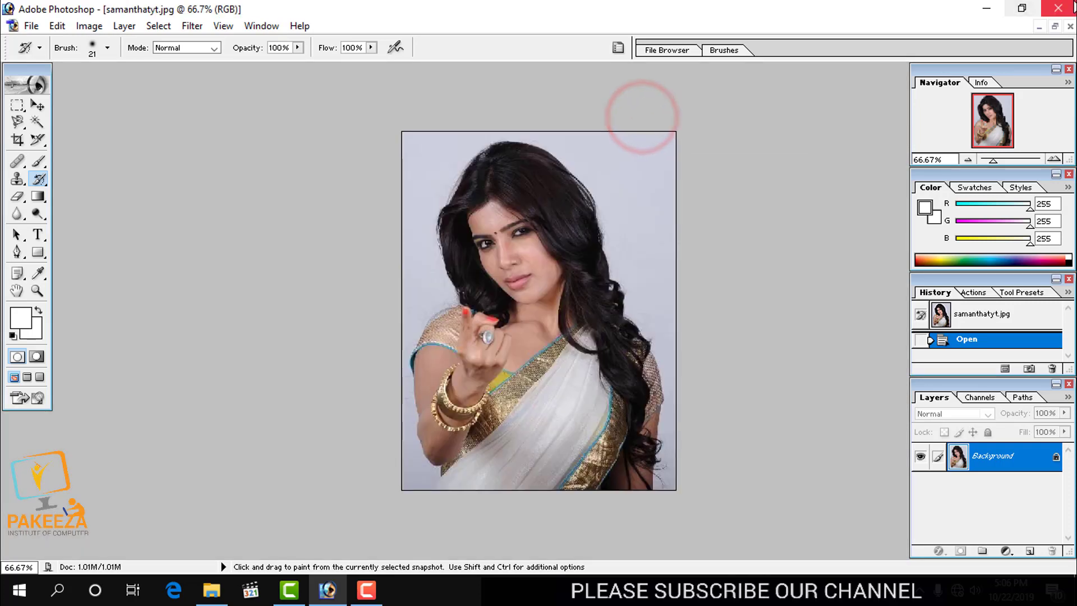
{"action": "left_click", "coordinate": [1055, 27]}
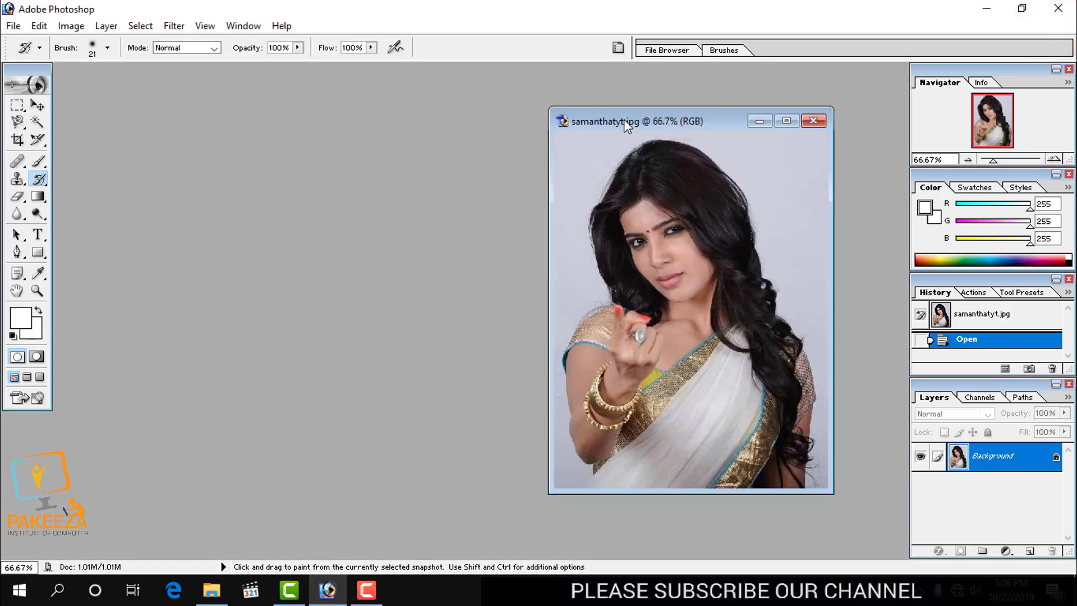
{"action": "double_click", "coordinate": [473, 125]}
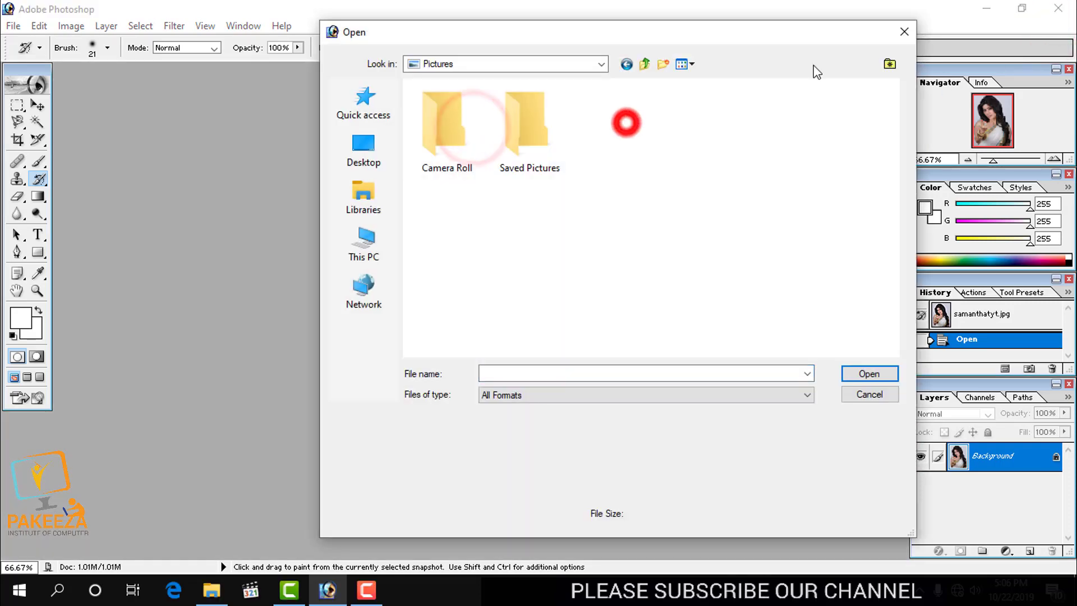
{"action": "left_click", "coordinate": [904, 31]}
Step: Move the samanthatyt.jpg window toward the middle of the workspace and maximize it
{"action": "left_click", "coordinate": [701, 123]}
{"action": "left_click_drag", "start_coordinate": [524, 138], "coordinate": [486, 126]}
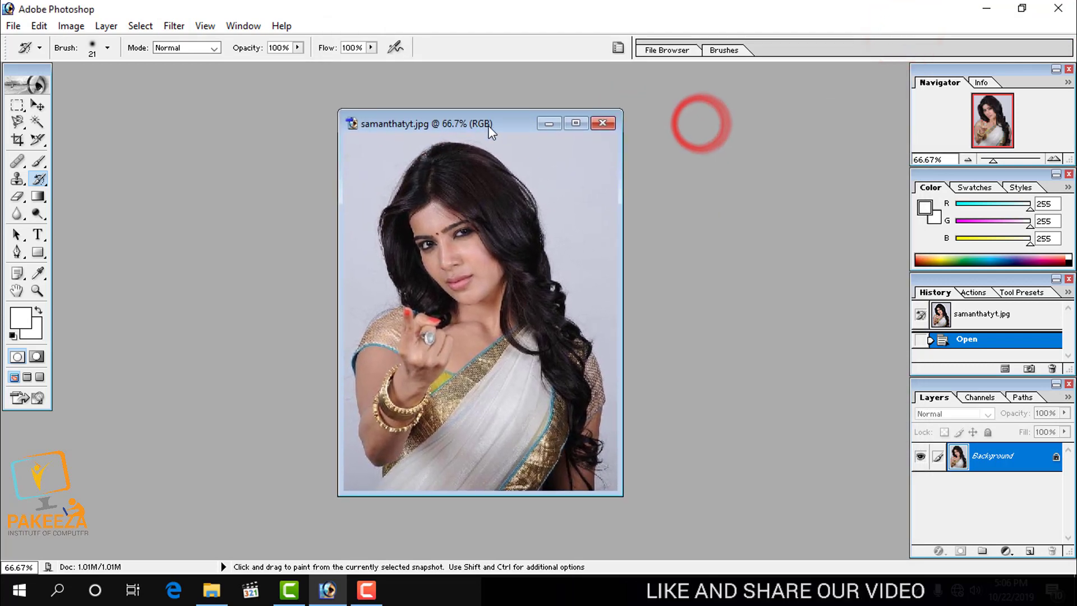
{"action": "double_click", "coordinate": [462, 122]}
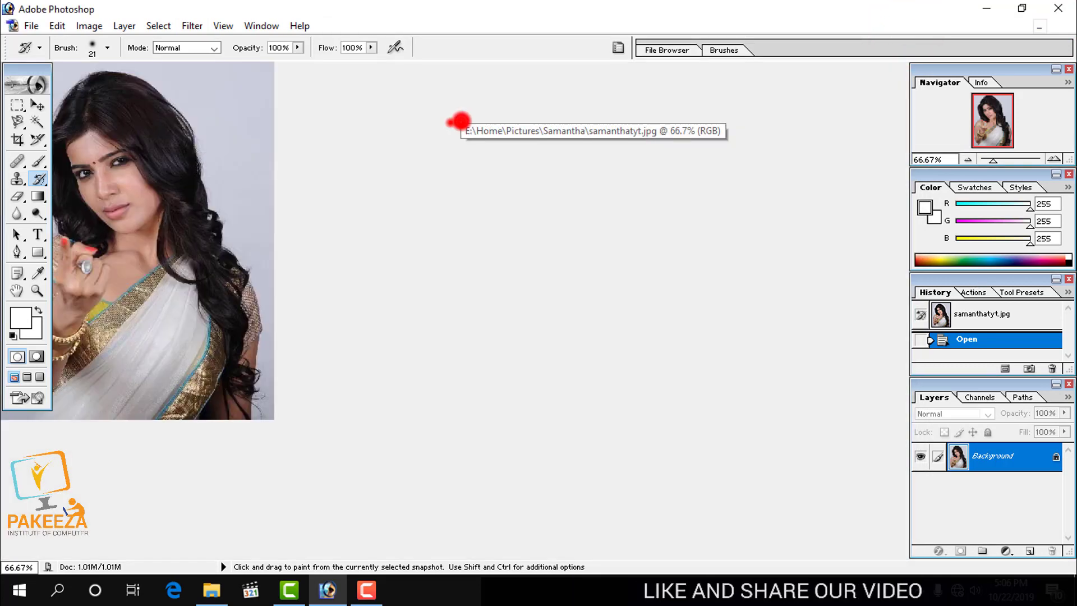
Step: Restore the maximized samanthatyt.jpg window to a floating window and move it nearer to the toolbox
{"action": "double_click", "coordinate": [457, 120]}
{"action": "left_click", "coordinate": [1056, 27]}
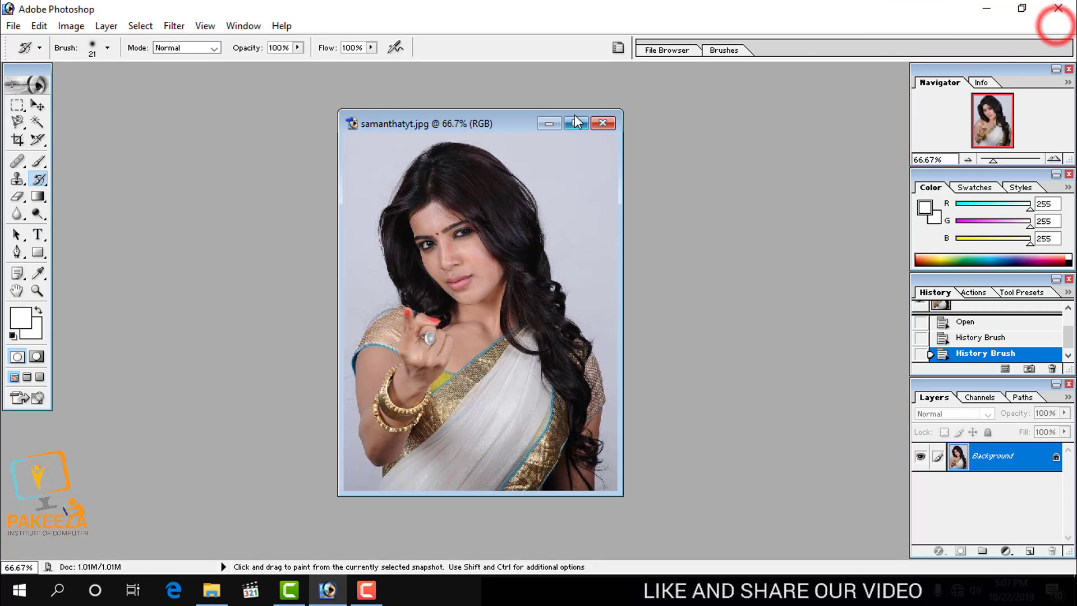
{"action": "left_click_drag", "start_coordinate": [485, 120], "coordinate": [313, 122]}
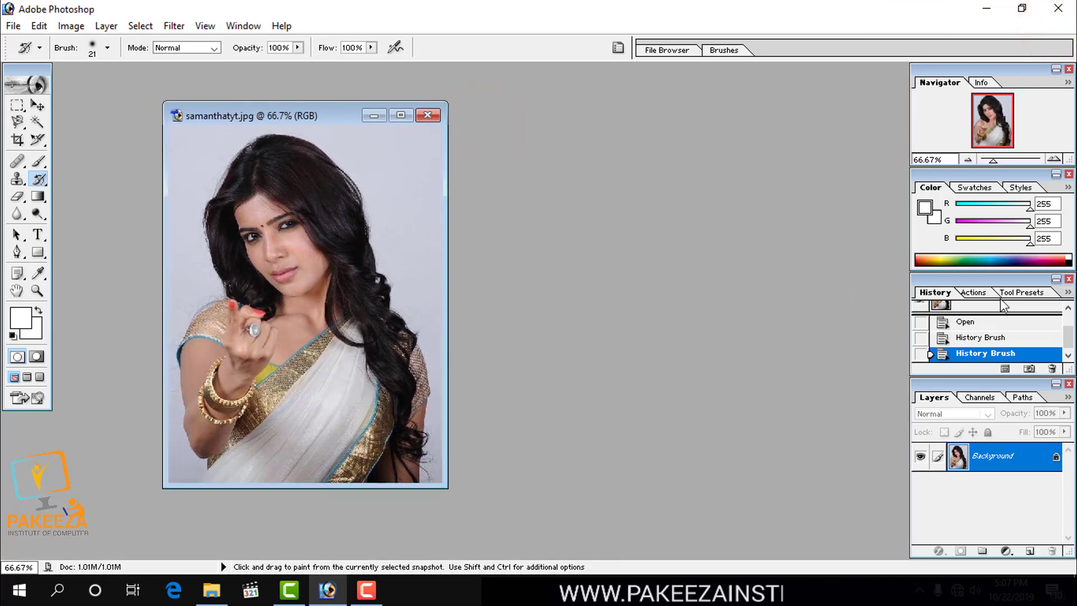
Step: Place the History palette in the empty workspace beside the photo and lengthen it to show more states
{"action": "left_click_drag", "start_coordinate": [1001, 278], "coordinate": [718, 154]}
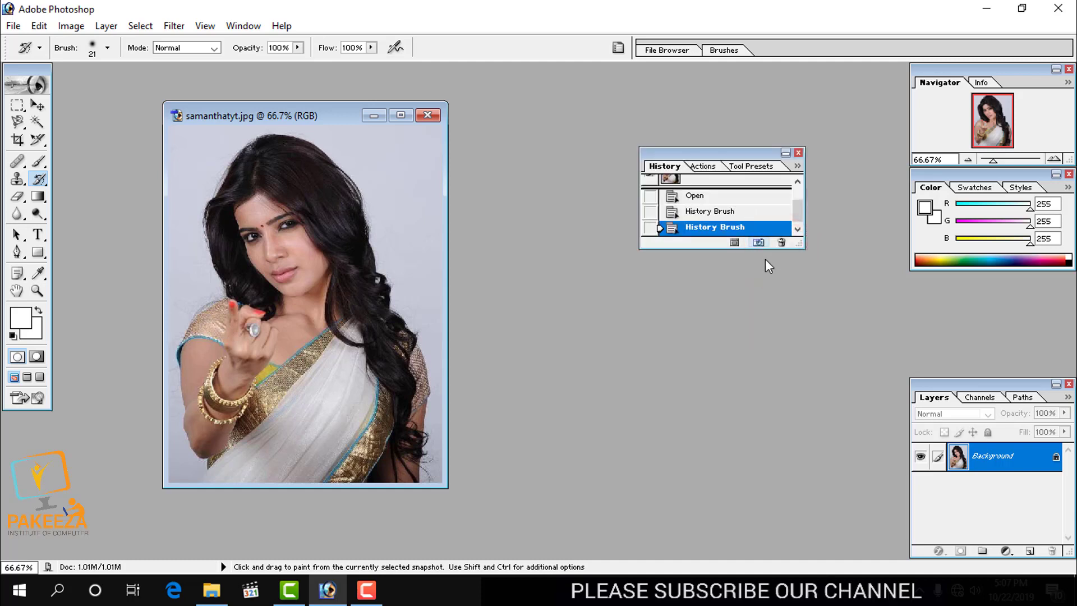
{"action": "left_click_drag", "start_coordinate": [719, 249], "coordinate": [724, 465]}
{"action": "left_click_drag", "start_coordinate": [690, 155], "coordinate": [807, 132]}
Step: Collapse and re-expand the History palette twice
{"action": "double_click", "coordinate": [773, 159]}
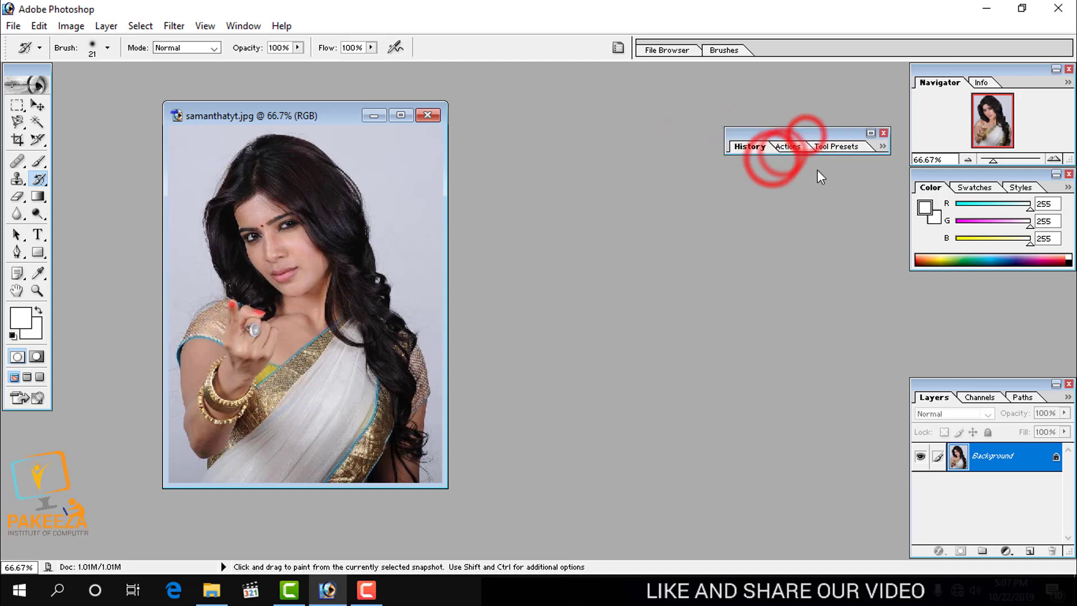
{"action": "double_click", "coordinate": [756, 148]}
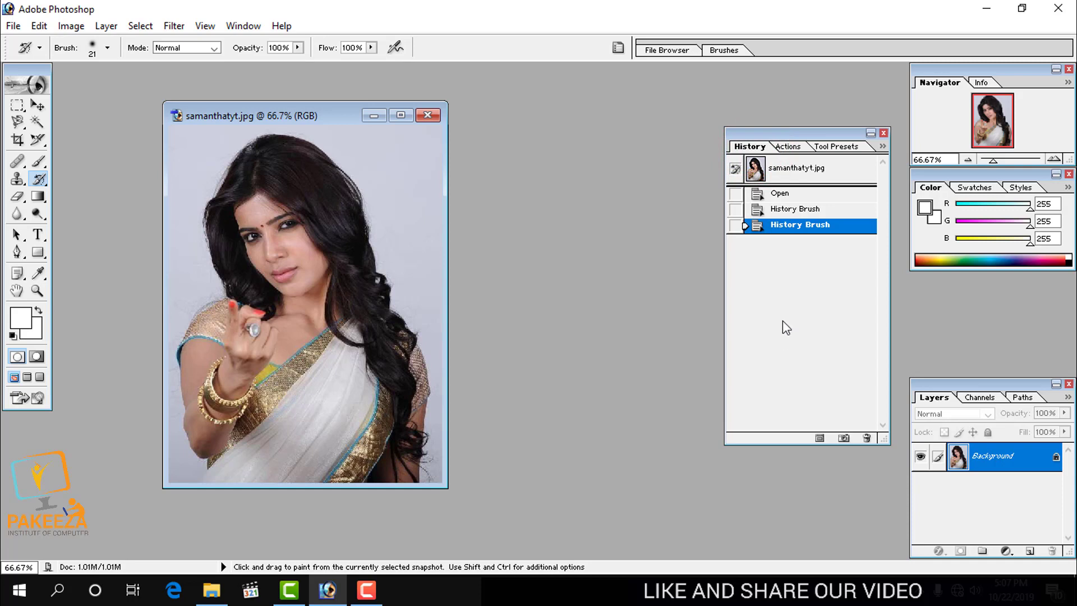
{"action": "double_click", "coordinate": [741, 148]}
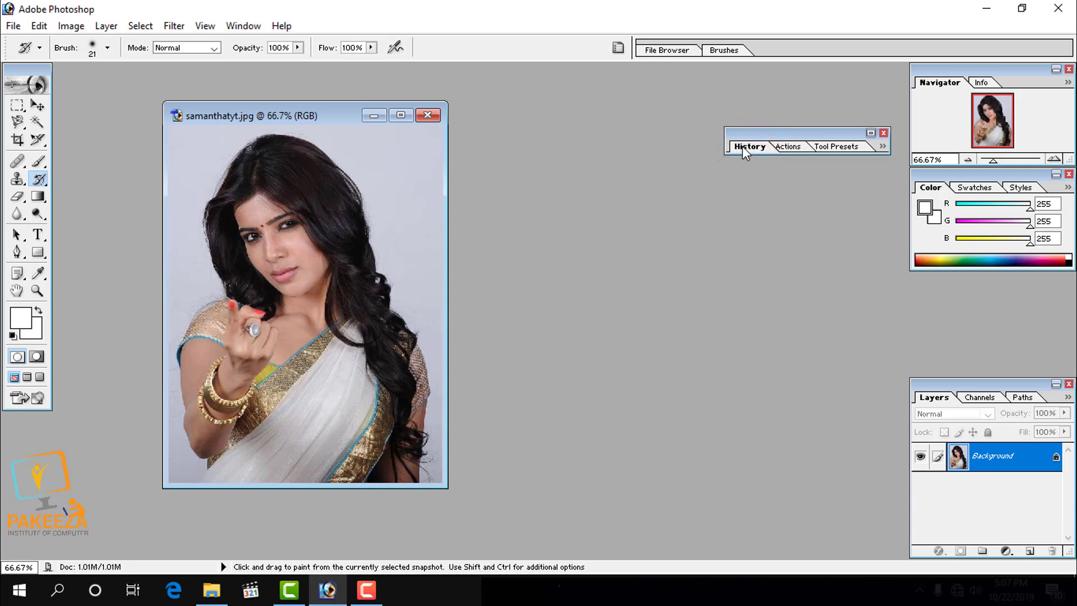
{"action": "double_click", "coordinate": [742, 146]}
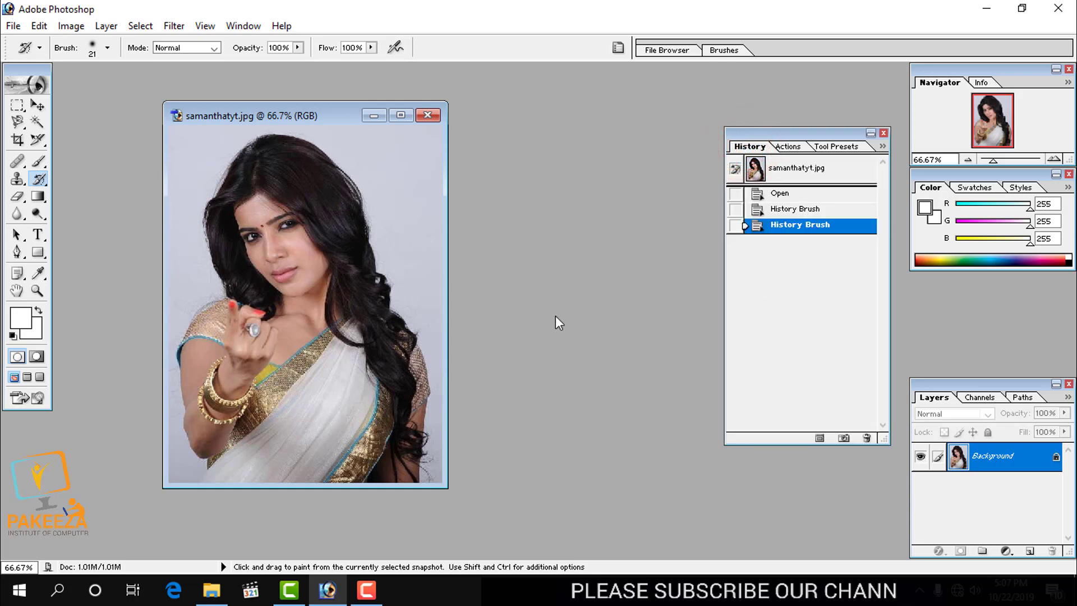
Step: Erase a diagonal band across the photo, and a looping stroke over the face and sari with Eraser opacity and flow at 100%
{"action": "left_click", "coordinate": [19, 200]}
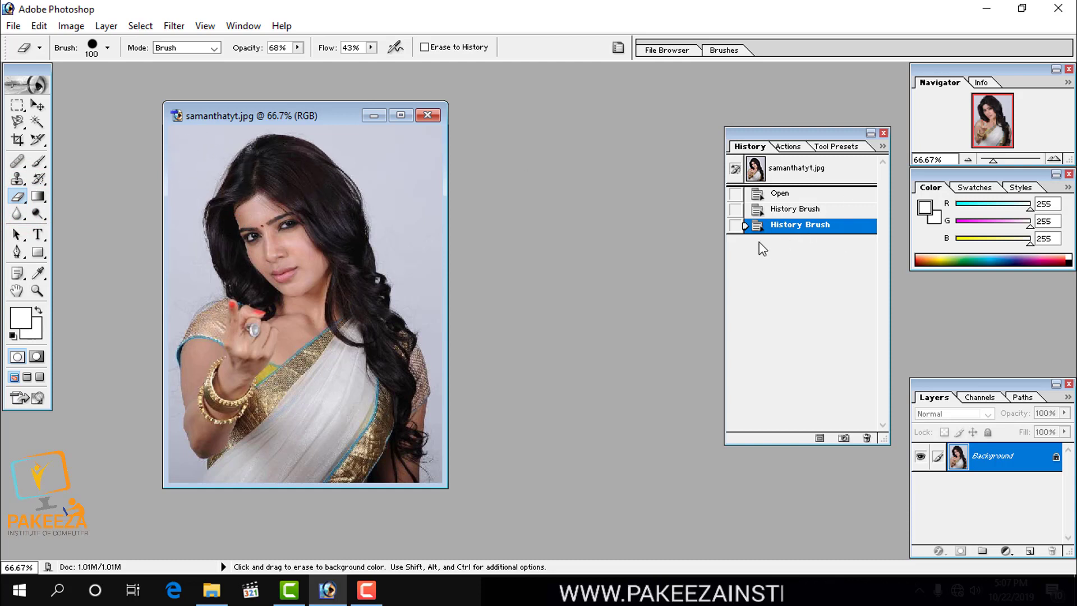
{"action": "left_click_drag", "start_coordinate": [195, 146], "coordinate": [337, 397]}
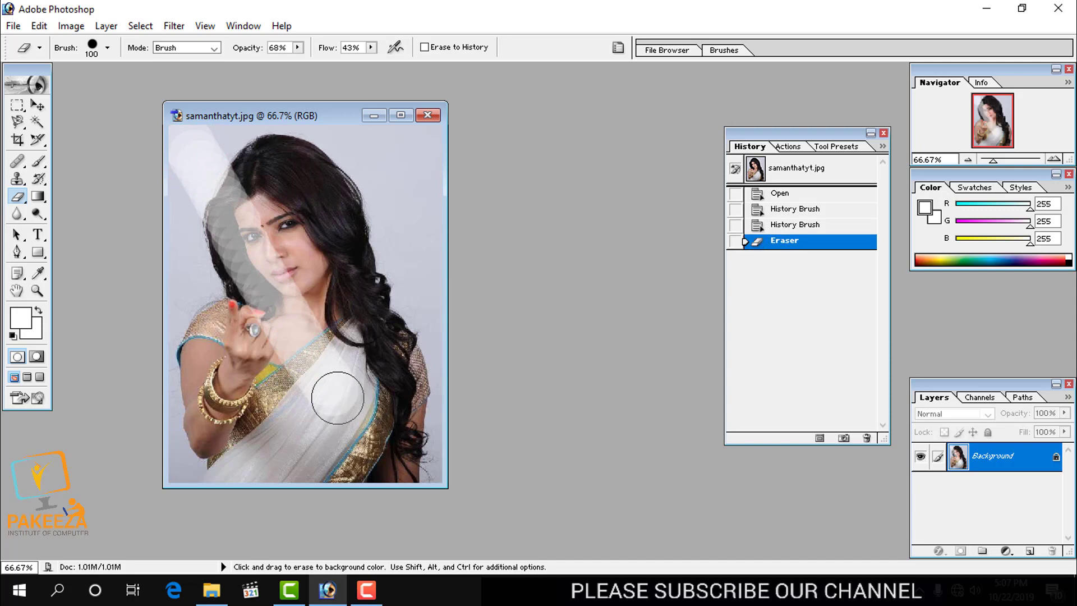
{"action": "left_click", "coordinate": [297, 47]}
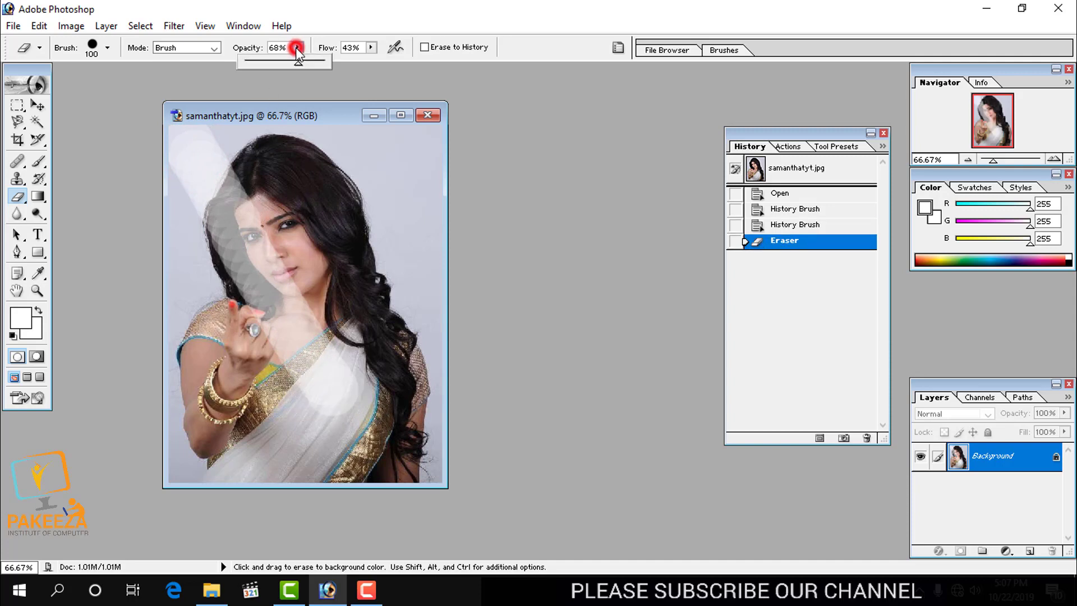
{"action": "left_click_drag", "start_coordinate": [295, 63], "coordinate": [437, 66]}
{"action": "left_click", "coordinate": [371, 47]}
{"action": "mouse_move", "coordinate": [298, 173]}
{"action": "left_mouse_down"}
{"action": "mouse_move", "coordinate": [351, 393]}
{"action": "mouse_move", "coordinate": [387, 376]}
{"action": "mouse_move", "coordinate": [357, 275]}
{"action": "mouse_move", "coordinate": [258, 292]}
{"action": "left_mouse_up"}
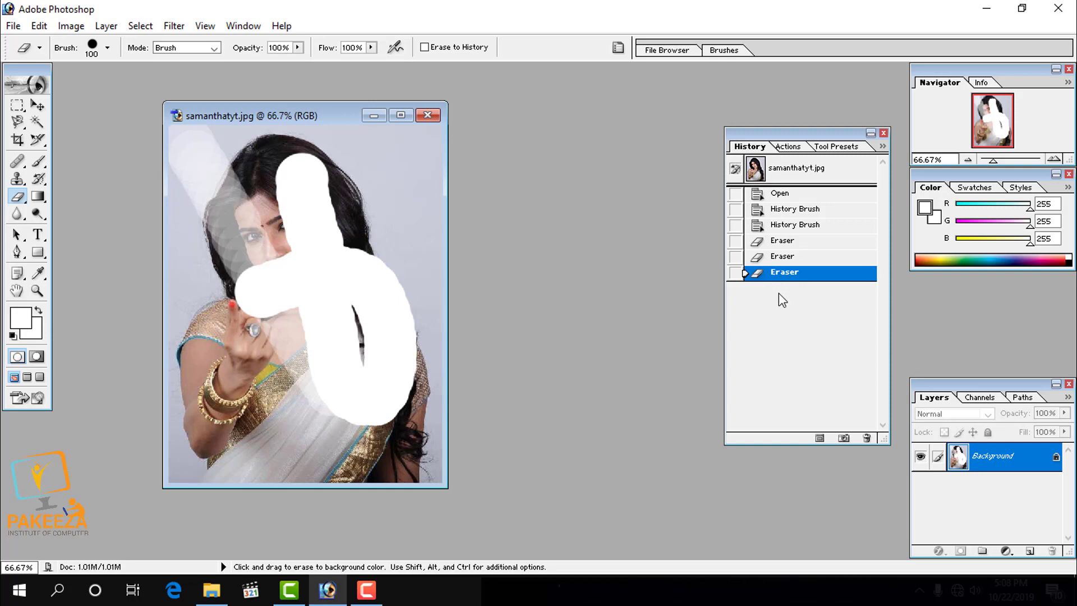
Step: Toggle the last Eraser stroke with undo and redo, leaving it undone
{"action": "key", "text": "ctrl+z"}
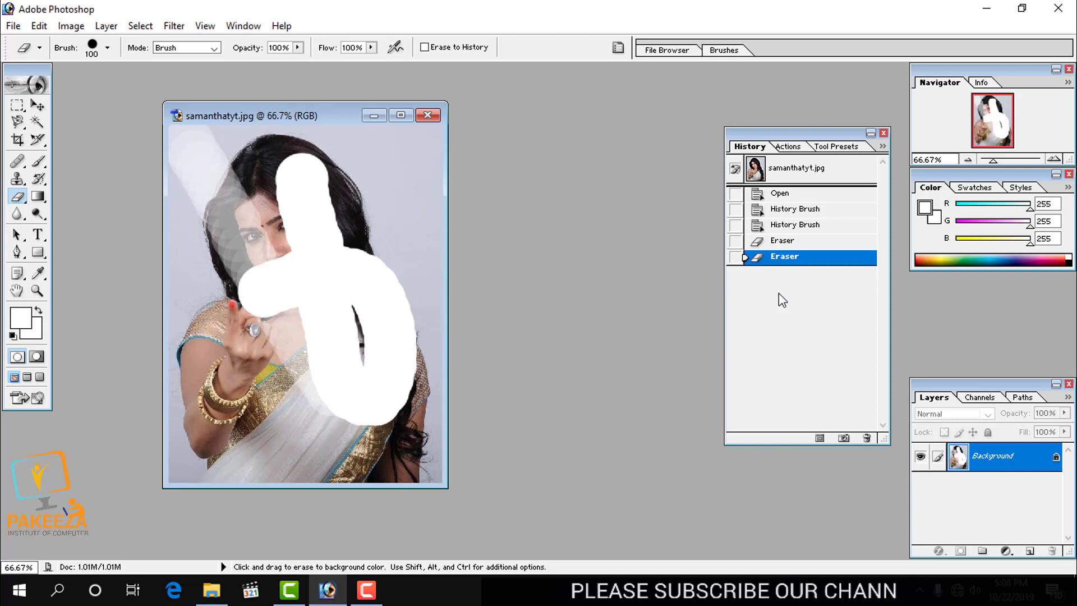
{"action": "key", "text": "ctrl+z"}
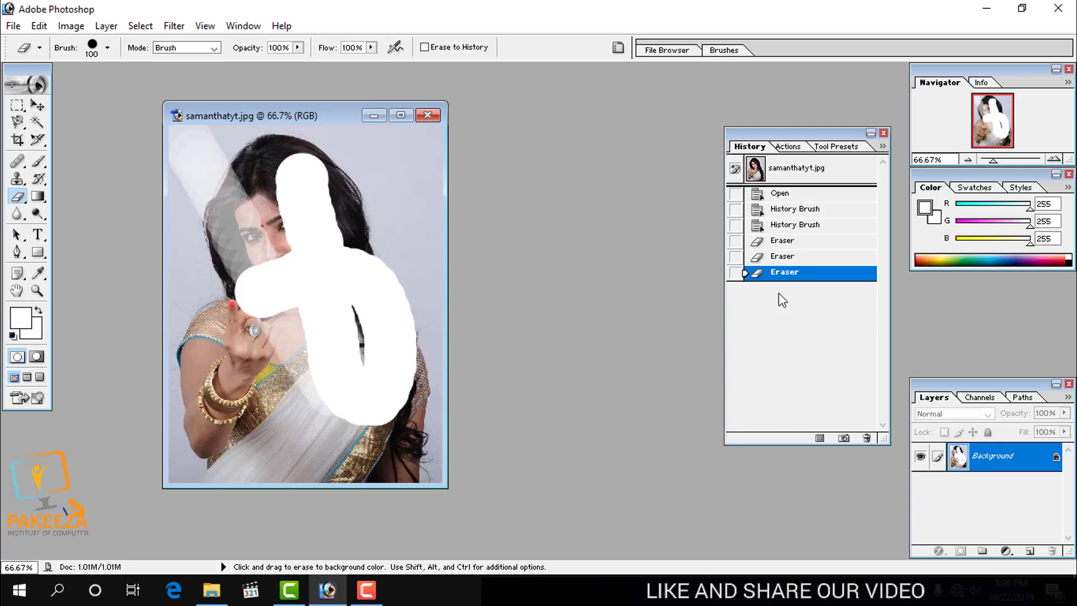
{"action": "key", "text": "ctrl+z"}
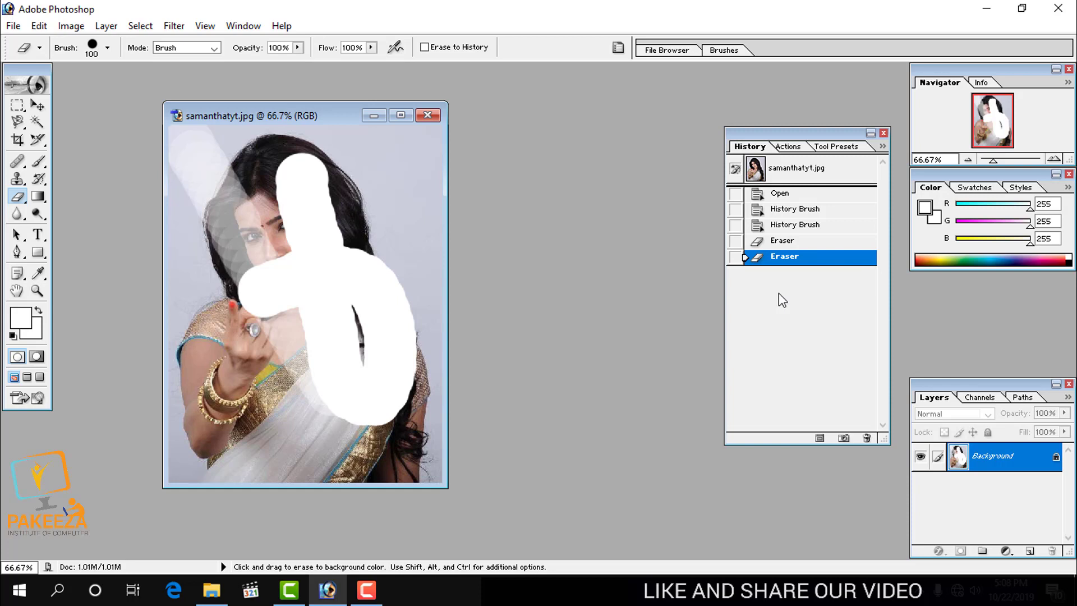
Step: Step backward through the history one state at a time to the Open state
{"action": "key", "text": "ctrl+z"}
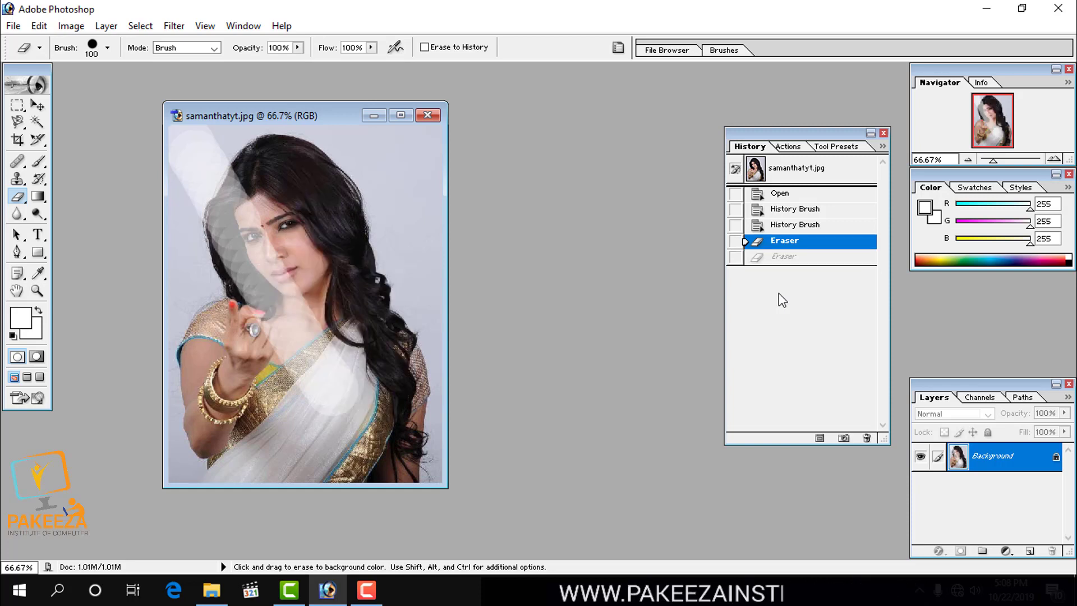
{"action": "key", "text": "ctrl+alt+z"}
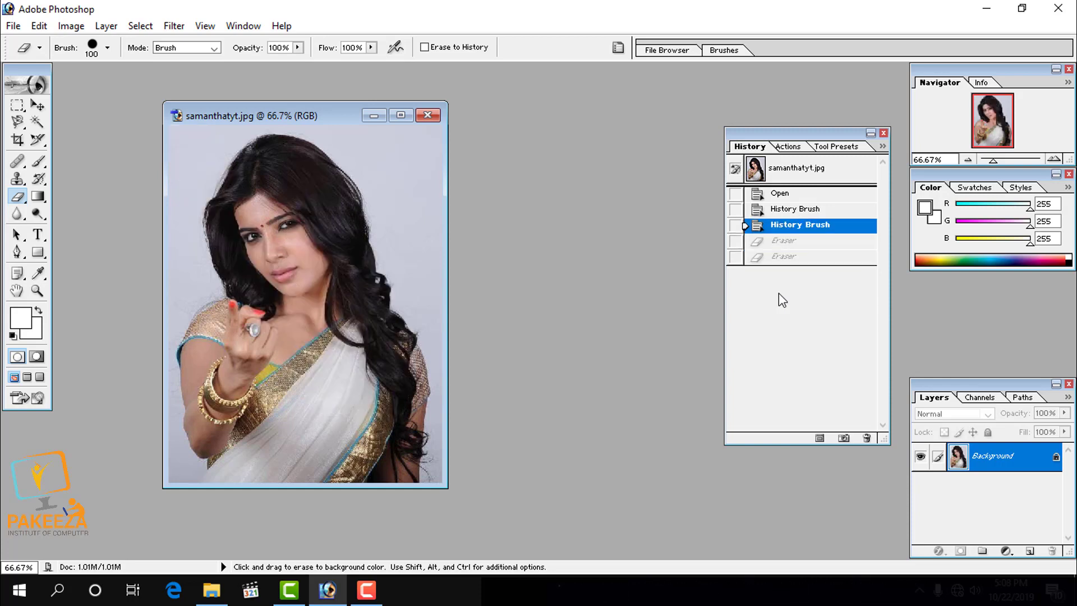
{"action": "key", "text": "ctrl+alt+z"}
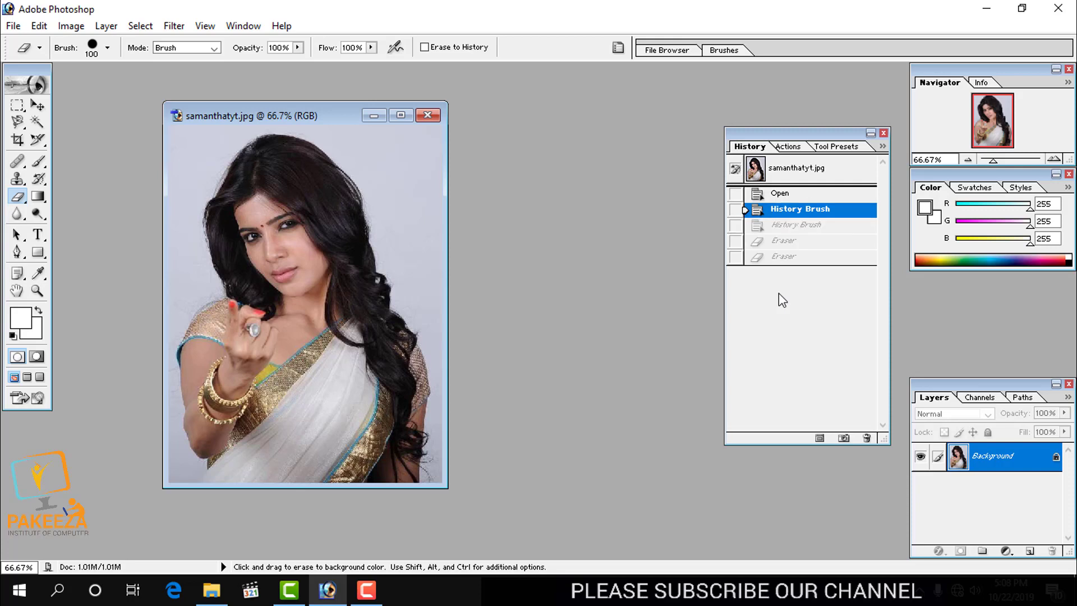
{"action": "key", "text": "ctrl+alt+z"}
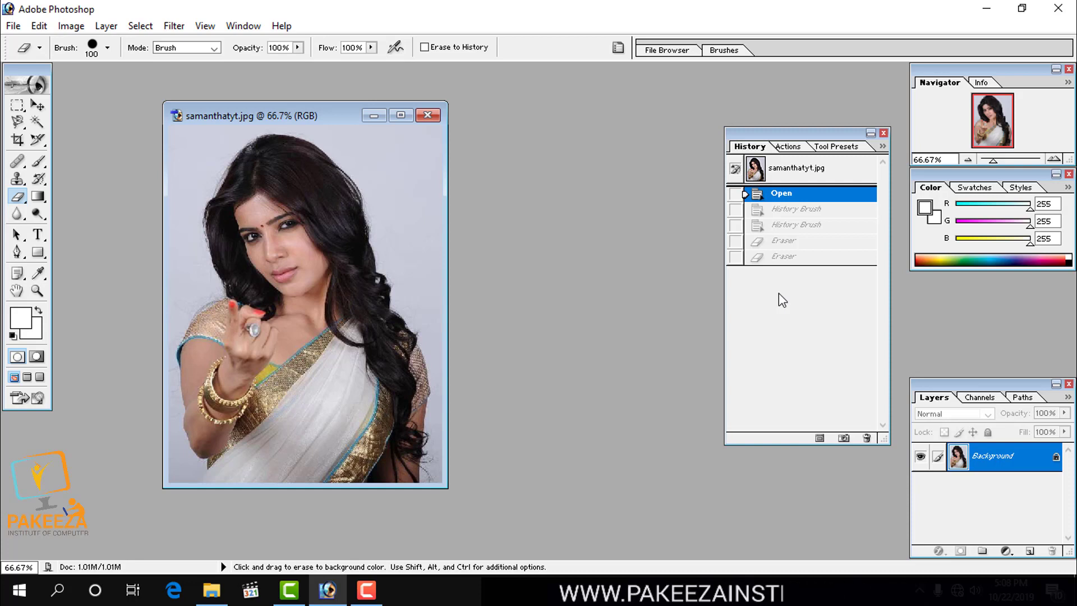
Step: Step forward through the undone history states to the last Eraser state
{"action": "key", "text": "ctrl+shift+z"}
{"action": "key", "text": "ctrl+shift+z"}
{"action": "key", "text": "ctrl+shift+z"}
{"action": "key", "text": "ctrl+shift+z"}
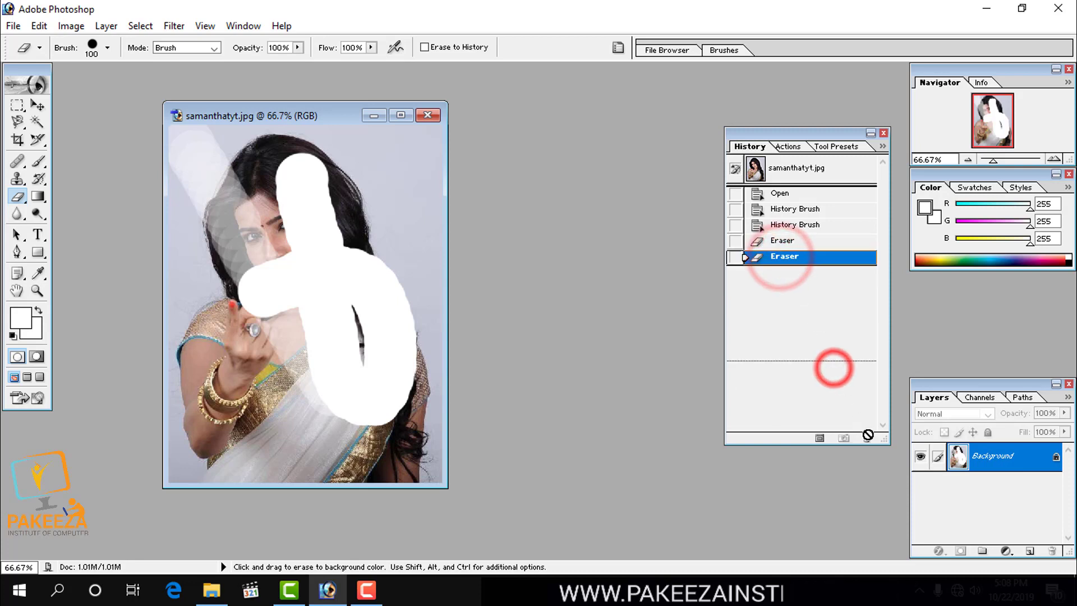
Step: Mark each of the two Eraser states as the History Brush source and delete it, starting with the latest
{"action": "left_click", "coordinate": [735, 257]}
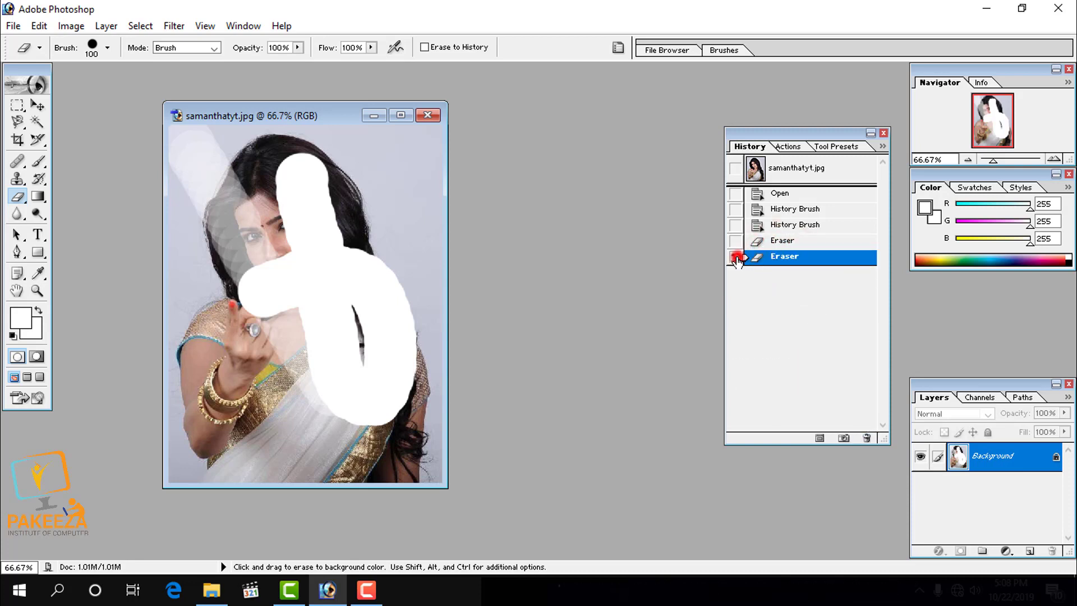
{"action": "left_click", "coordinate": [865, 438]}
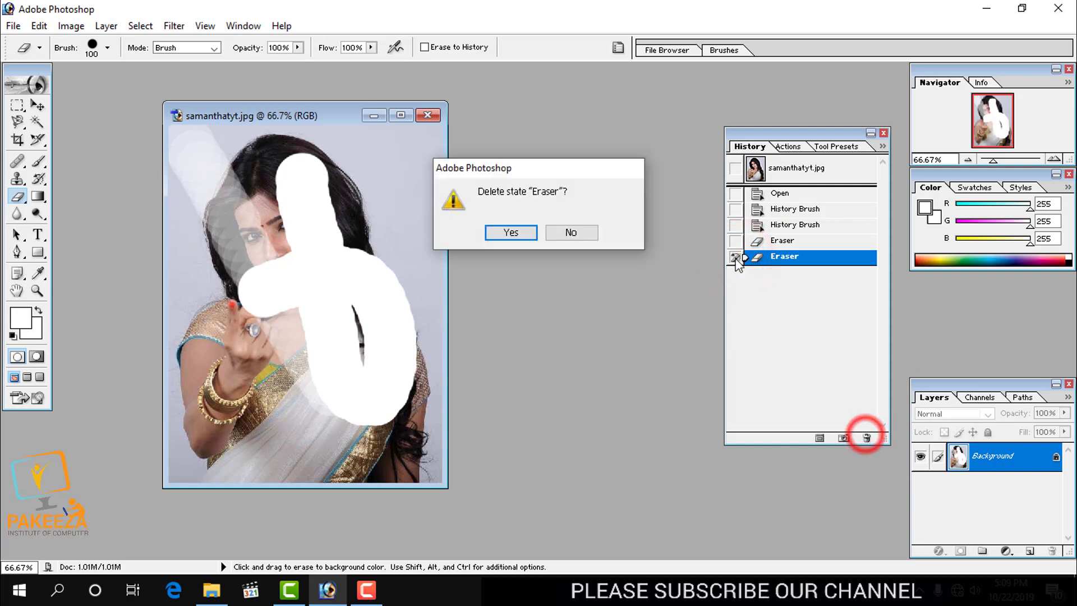
{"action": "left_click", "coordinate": [517, 232]}
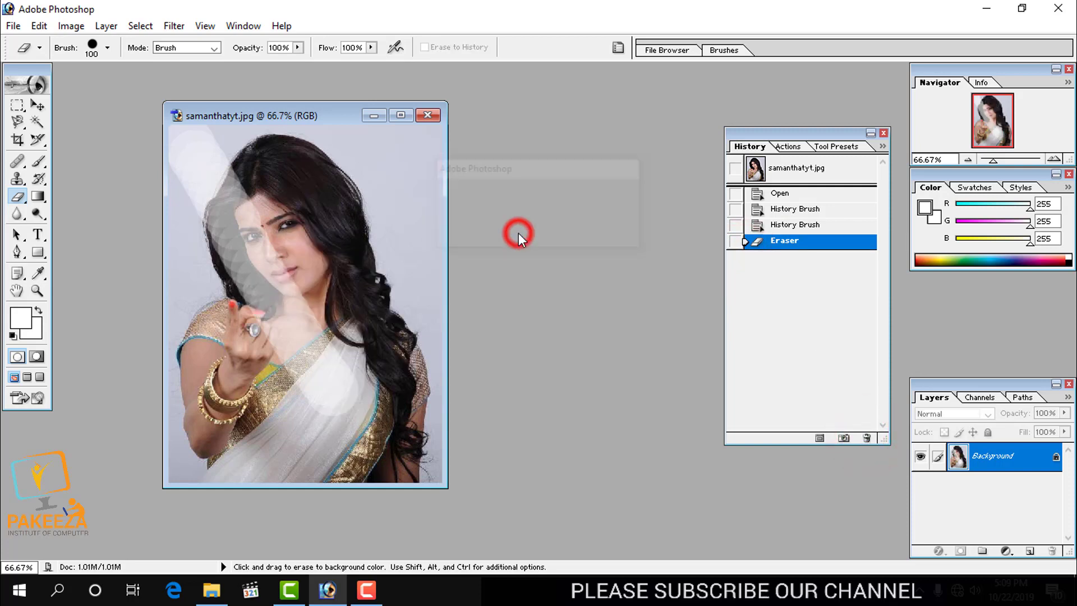
{"action": "left_click", "coordinate": [736, 242]}
{"action": "left_click", "coordinate": [868, 438]}
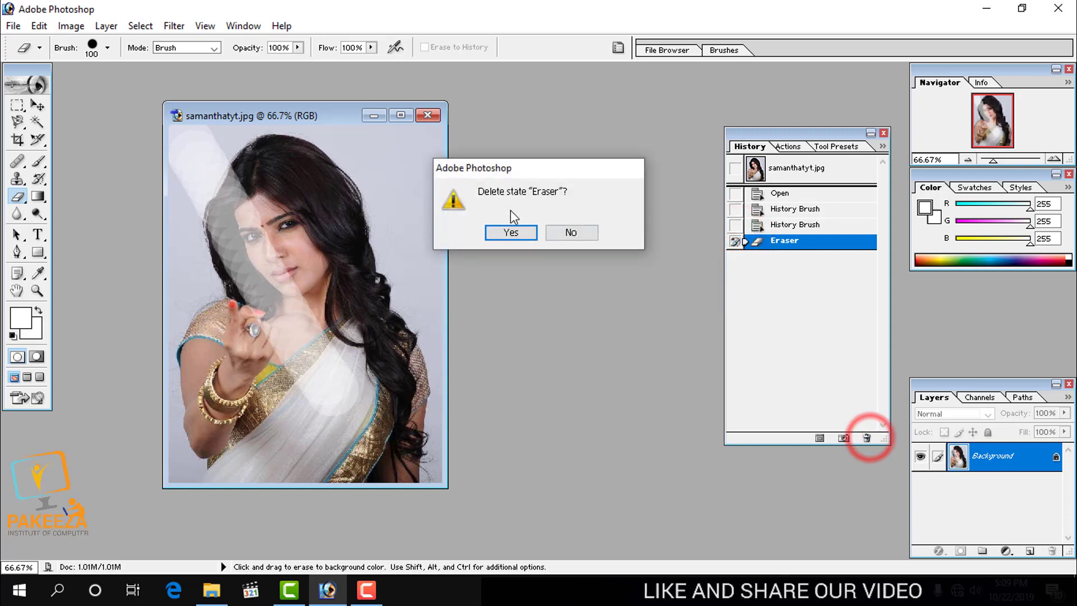
{"action": "left_click", "coordinate": [504, 231]}
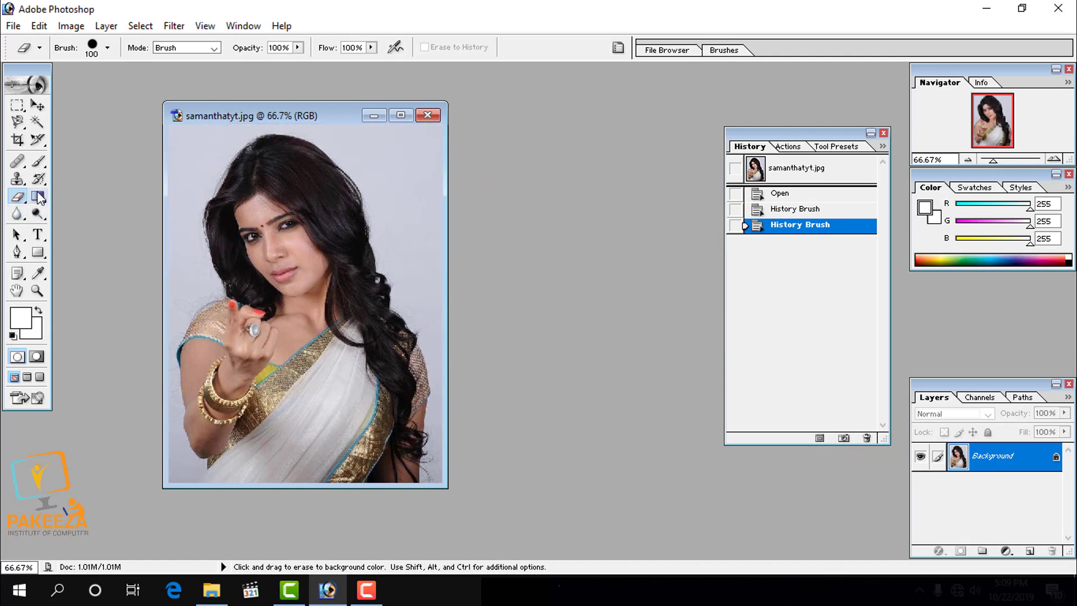
Step: Switch to the Brush tool and reduce its brush size to 20
{"action": "left_click", "coordinate": [38, 161]}
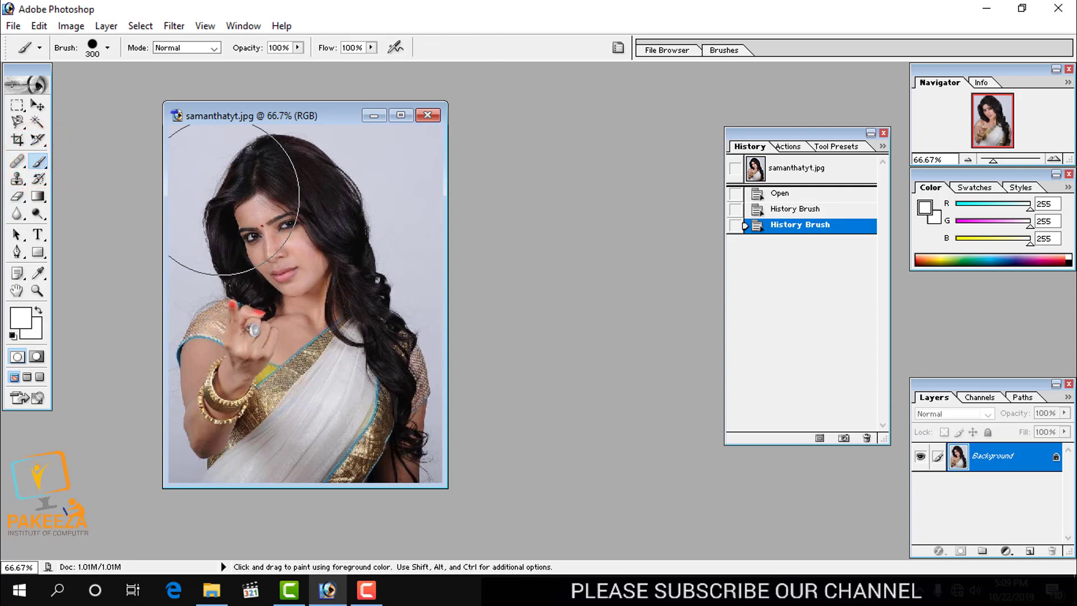
{"action": "key", "text": "bracketleft"}
{"action": "key", "text": "bracketleft"}
{"action": "key", "text": "bracketleft"}
{"action": "key", "text": "bracketleft"}
{"action": "key", "text": "bracketleft"}
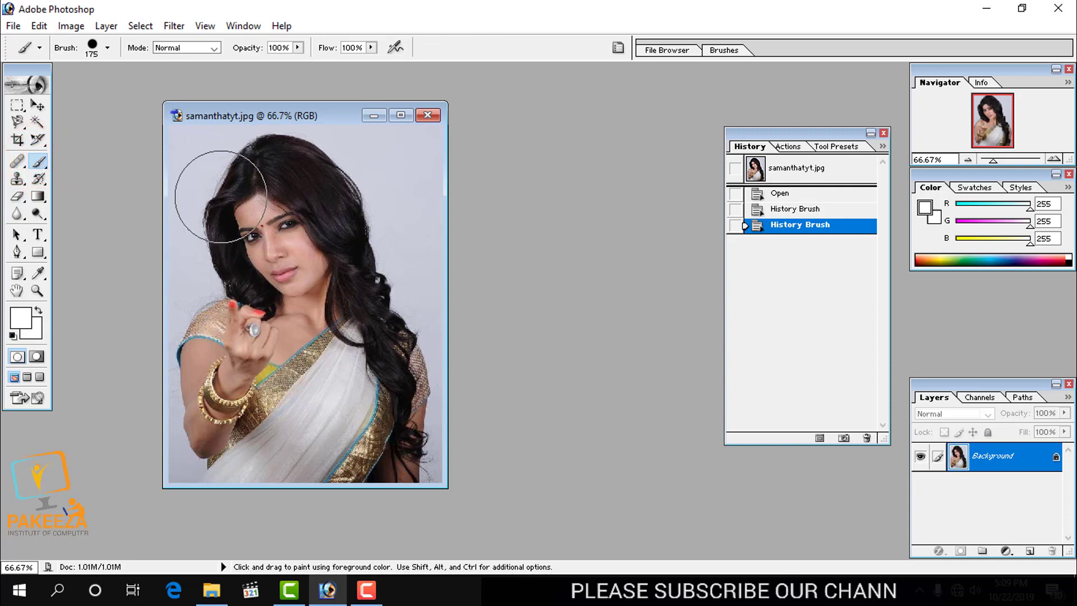
{"action": "key", "text": "bracketleft"}
{"action": "key", "text": "bracketleft"}
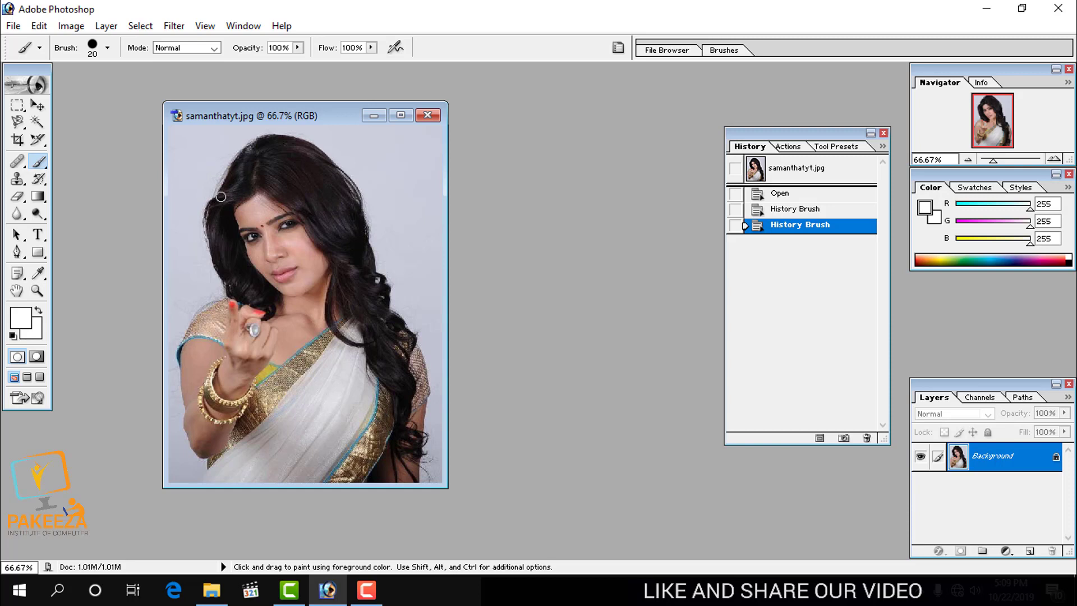
Step: Maximize the photo window and paint many white zigzag strokes and dabs over the woman and the background
{"action": "left_click", "coordinate": [400, 115]}
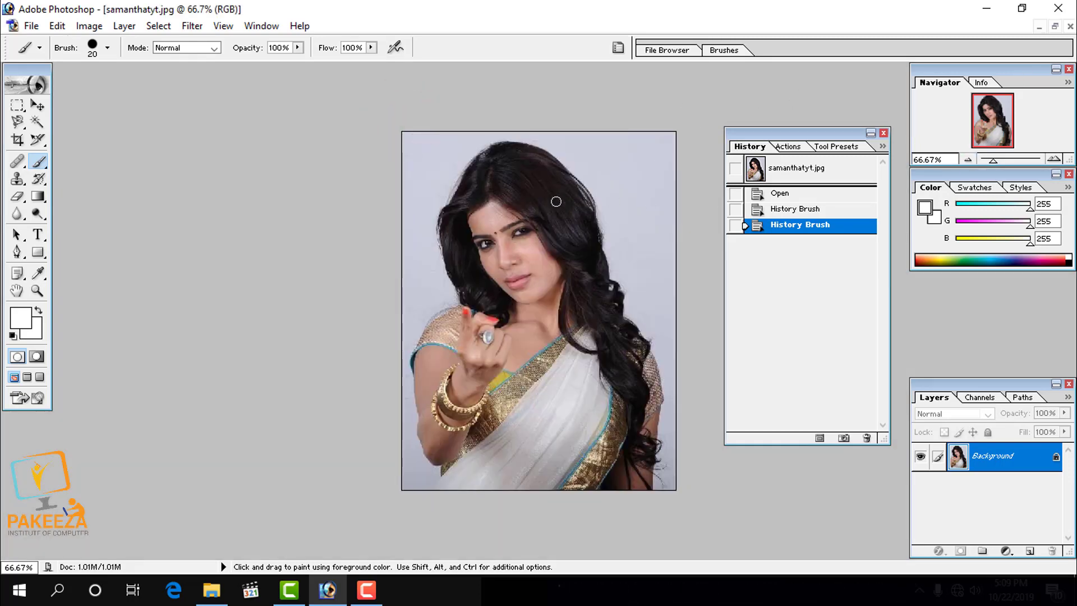
{"action": "left_click_drag", "start_coordinate": [432, 175], "coordinate": [469, 214]}
{"action": "left_click_drag", "start_coordinate": [477, 207], "coordinate": [530, 222]}
{"action": "left_click_drag", "start_coordinate": [540, 218], "coordinate": [581, 253]}
{"action": "mouse_move", "coordinate": [586, 252]}
{"action": "left_mouse_down"}
{"action": "mouse_move", "coordinate": [676, 296]}
{"action": "mouse_move", "coordinate": [671, 311]}
{"action": "left_mouse_up"}
{"action": "mouse_move", "coordinate": [415, 239]}
{"action": "left_mouse_down"}
{"action": "mouse_move", "coordinate": [448, 295]}
{"action": "mouse_move", "coordinate": [555, 340]}
{"action": "mouse_move", "coordinate": [539, 361]}
{"action": "left_mouse_up"}
{"action": "mouse_move", "coordinate": [425, 352]}
{"action": "left_mouse_down"}
{"action": "mouse_move", "coordinate": [431, 401]}
{"action": "mouse_move", "coordinate": [486, 454]}
{"action": "mouse_move", "coordinate": [492, 502]}
{"action": "left_mouse_up"}
{"action": "mouse_move", "coordinate": [585, 359]}
{"action": "left_mouse_down"}
{"action": "mouse_move", "coordinate": [589, 449]}
{"action": "mouse_move", "coordinate": [621, 468]}
{"action": "left_mouse_up"}
{"action": "left_click_drag", "start_coordinate": [621, 469], "coordinate": [605, 489]}
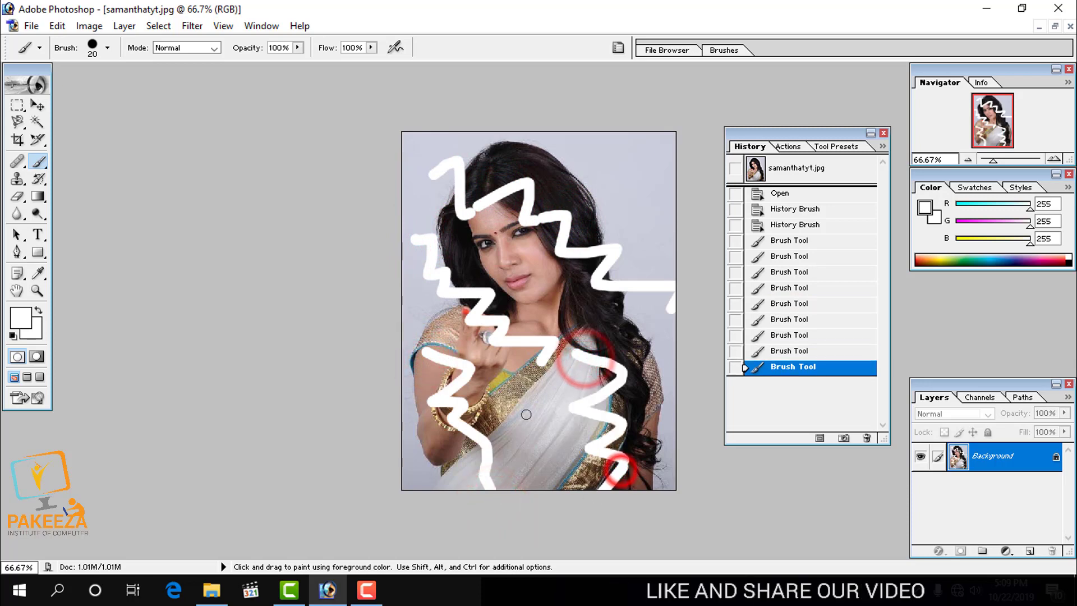
{"action": "left_click", "coordinate": [513, 388]}
{"action": "left_click", "coordinate": [526, 393]}
{"action": "left_click", "coordinate": [531, 403]}
{"action": "left_click", "coordinate": [533, 421]}
{"action": "left_click", "coordinate": [531, 437]}
{"action": "left_click_drag", "start_coordinate": [528, 453], "coordinate": [528, 485]}
{"action": "mouse_move", "coordinate": [526, 277]}
{"action": "left_mouse_down"}
{"action": "mouse_move", "coordinate": [538, 334]}
{"action": "mouse_move", "coordinate": [601, 337]}
{"action": "left_mouse_up"}
{"action": "left_click_drag", "start_coordinate": [502, 149], "coordinate": [713, 207]}
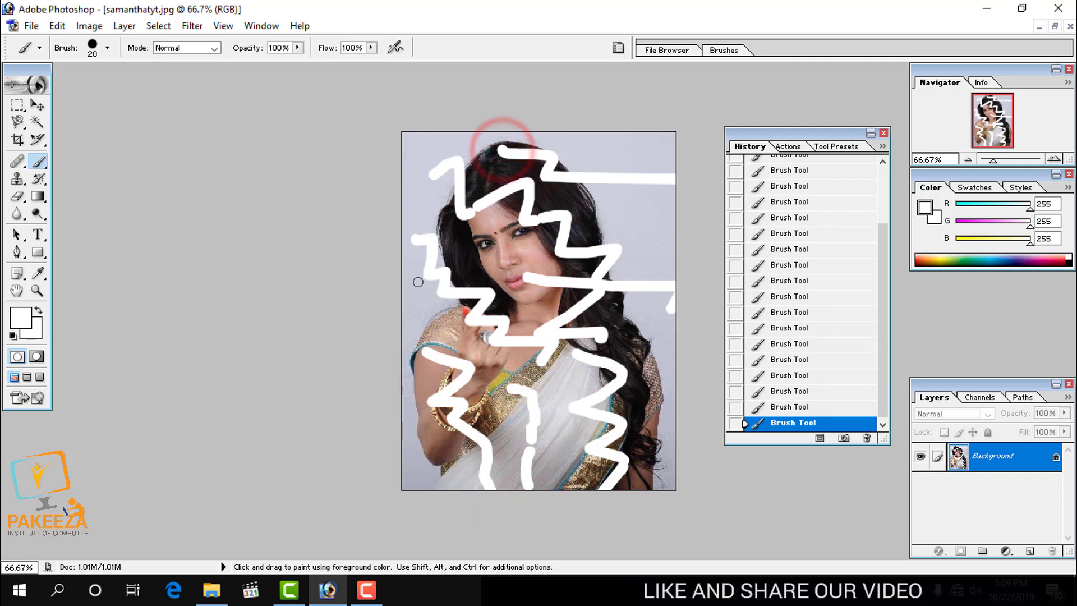
{"action": "left_click_drag", "start_coordinate": [399, 293], "coordinate": [412, 384]}
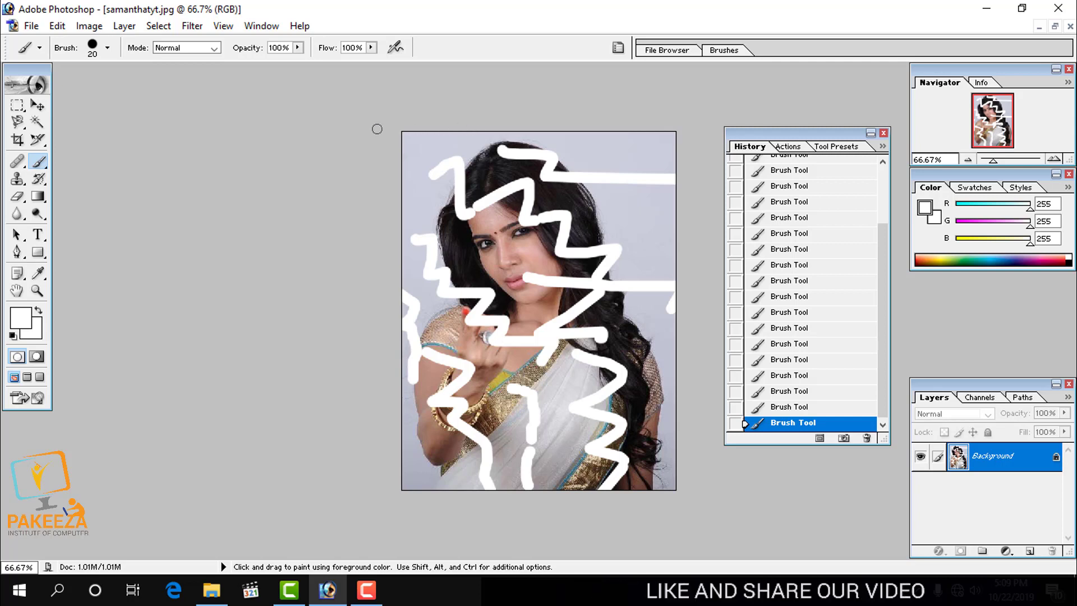
Step: Select the upper part of the photo across its full width with the Rectangular Marquee, and deselect it
{"action": "left_click", "coordinate": [17, 105]}
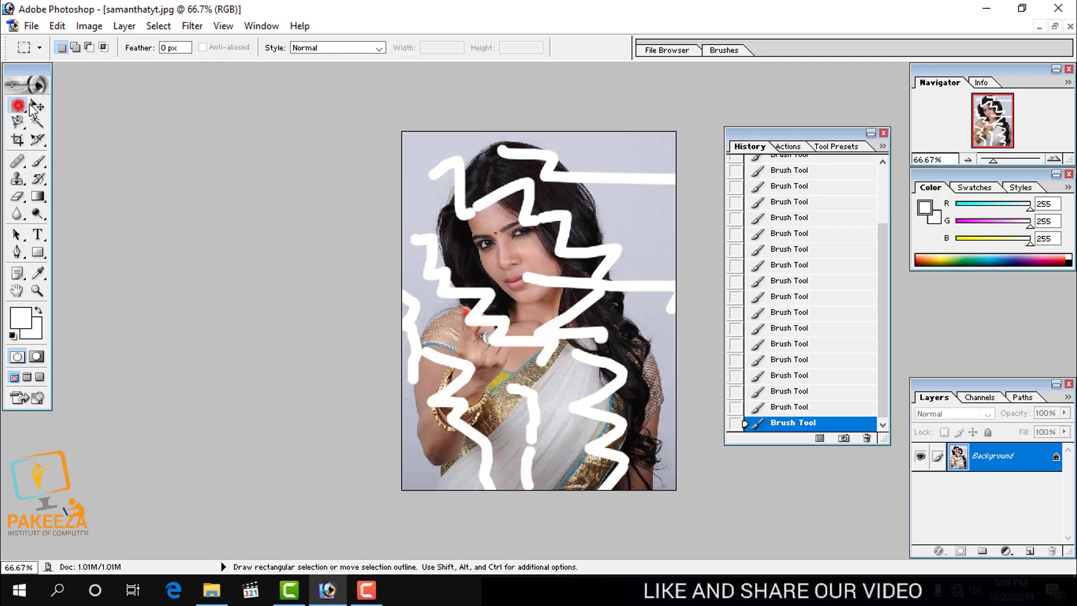
{"action": "left_click_drag", "start_coordinate": [362, 128], "coordinate": [698, 334]}
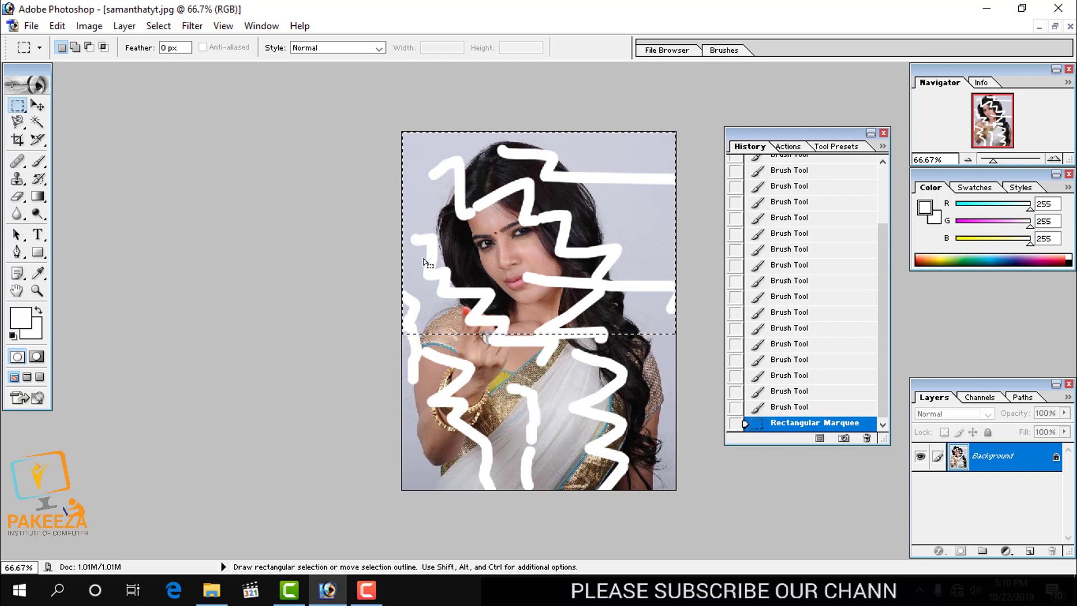
{"action": "left_click", "coordinate": [204, 217]}
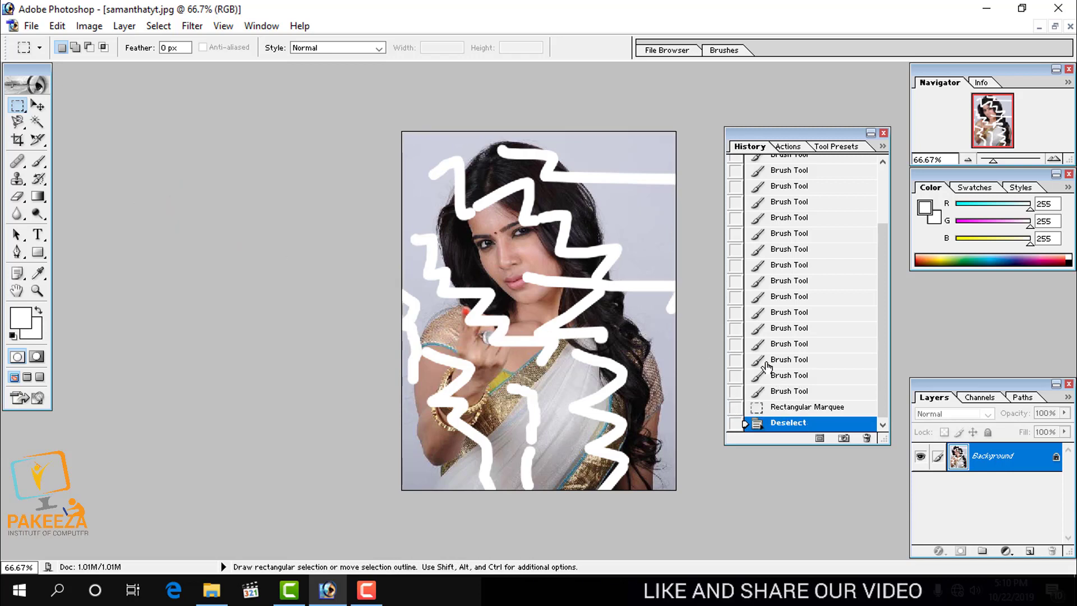
Step: Mark a Brush state midway through the history as the History Brush source, and delete and redo the final Deselect state
{"action": "left_click", "coordinate": [736, 280]}
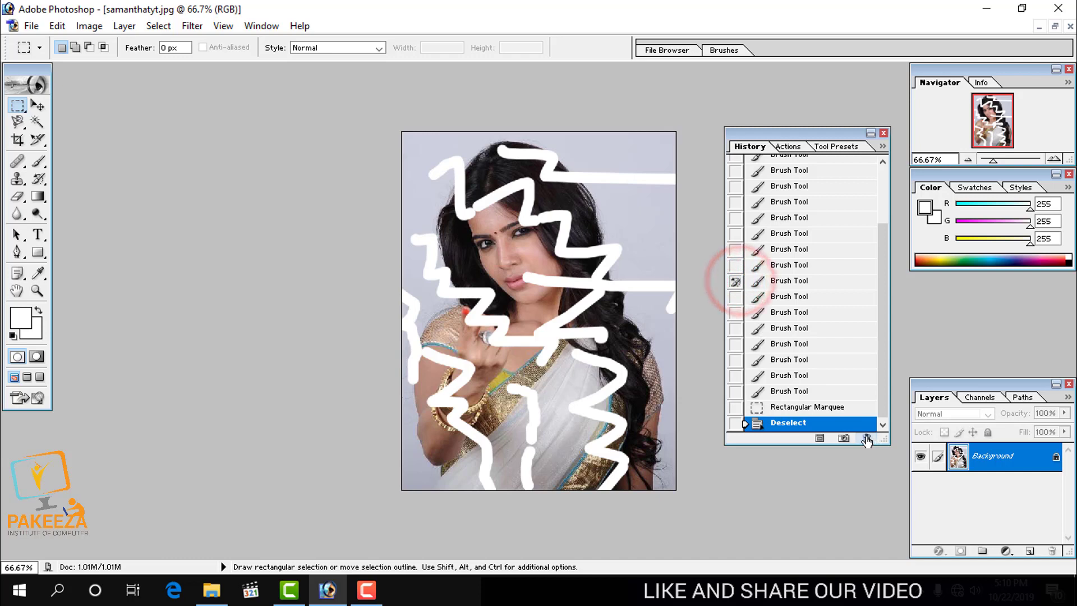
{"action": "left_click", "coordinate": [866, 438]}
{"action": "left_click", "coordinate": [510, 231]}
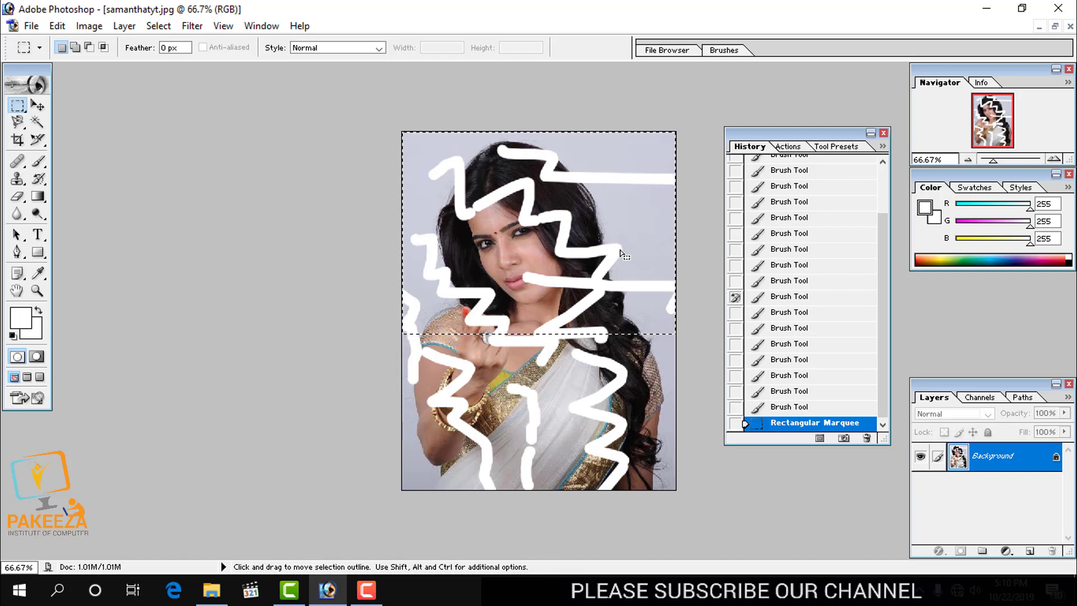
{"action": "key", "text": "ctrl+d"}
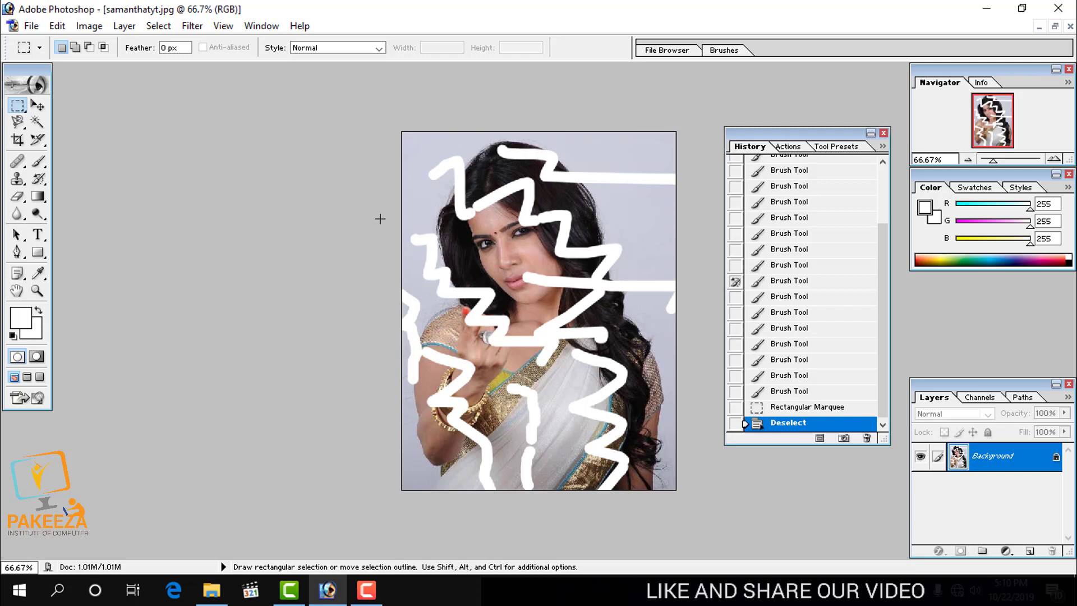
Step: Select the upper part of the photo from its corner with the Rectangular Marquee, and deselect it
{"action": "left_click_drag", "start_coordinate": [402, 132], "coordinate": [676, 306]}
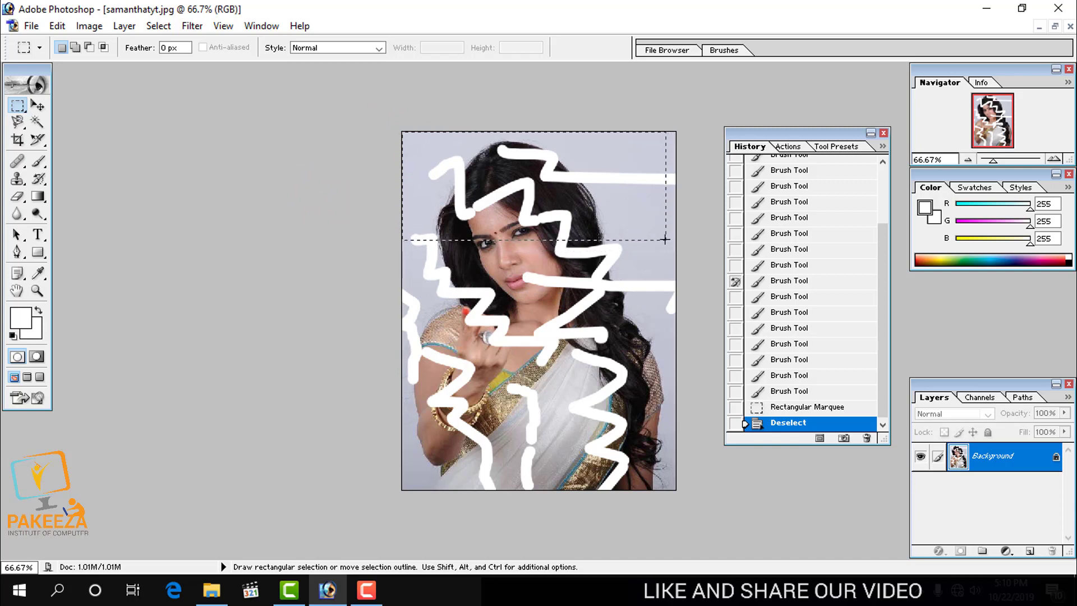
{"action": "left_click_drag", "start_coordinate": [620, 243], "coordinate": [608, 244]}
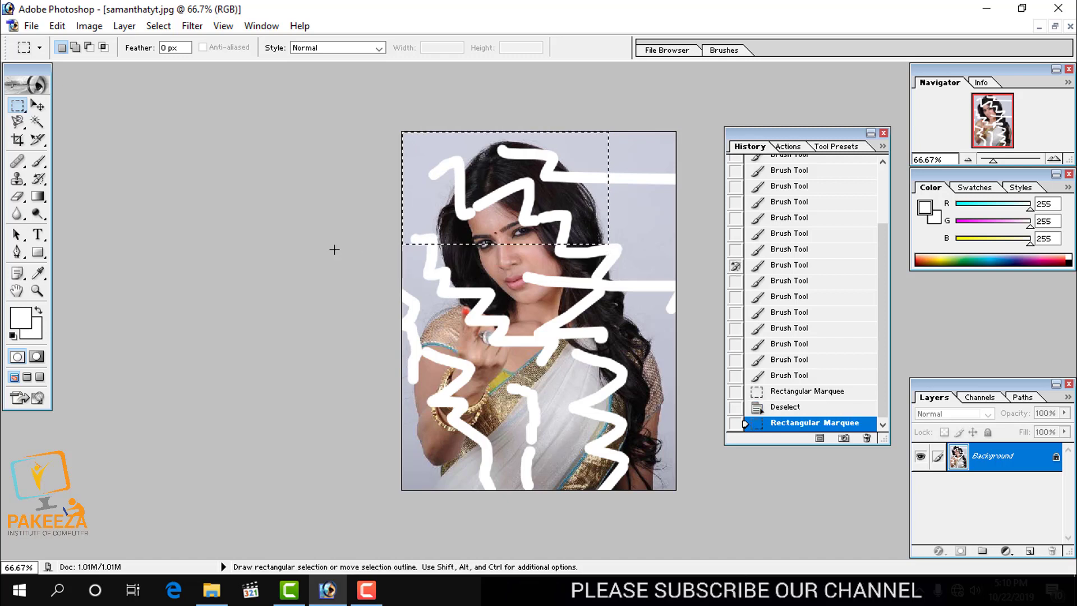
{"action": "left_click", "coordinate": [295, 239]}
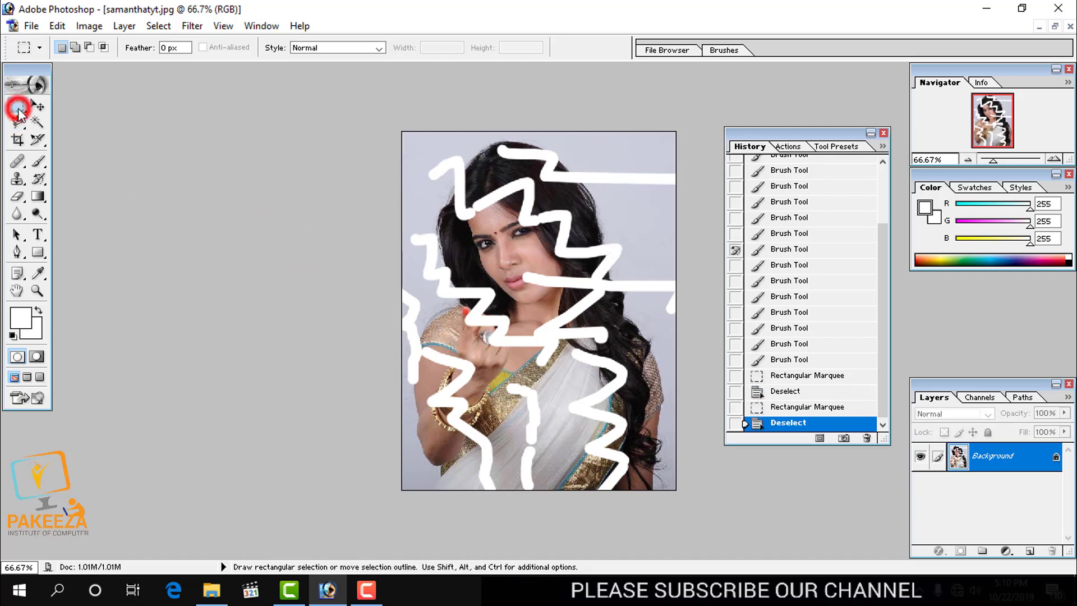
Step: Switch to the Elliptical Marquee, select a round area over the woman's head and shoulder, and deselect it
{"action": "left_click", "coordinate": [19, 112]}
{"action": "left_click", "coordinate": [79, 117]}
{"action": "left_click_drag", "start_coordinate": [406, 164], "coordinate": [588, 369]}
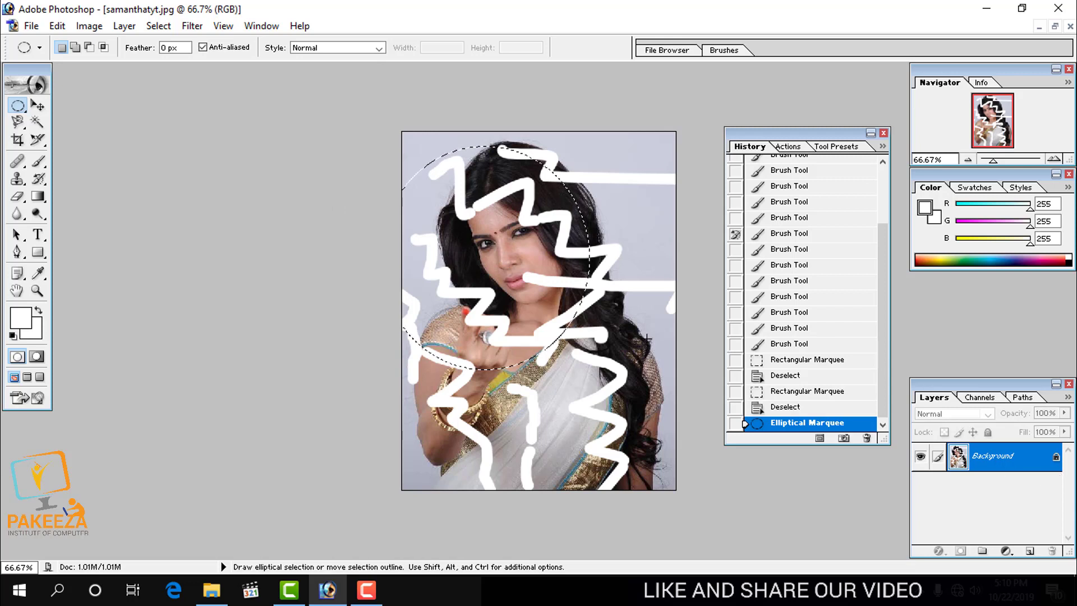
{"action": "left_click", "coordinate": [326, 227]}
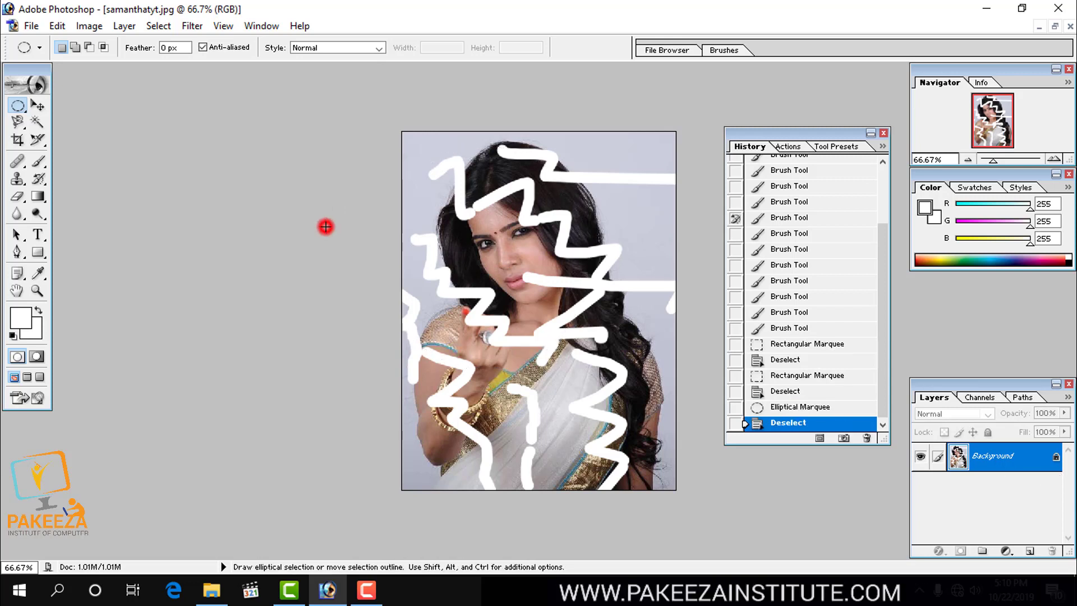
Step: Switch to the History Brush, enlarge its brush to 100, and try to paint away the white strokes across the photo
{"action": "left_click", "coordinate": [38, 180]}
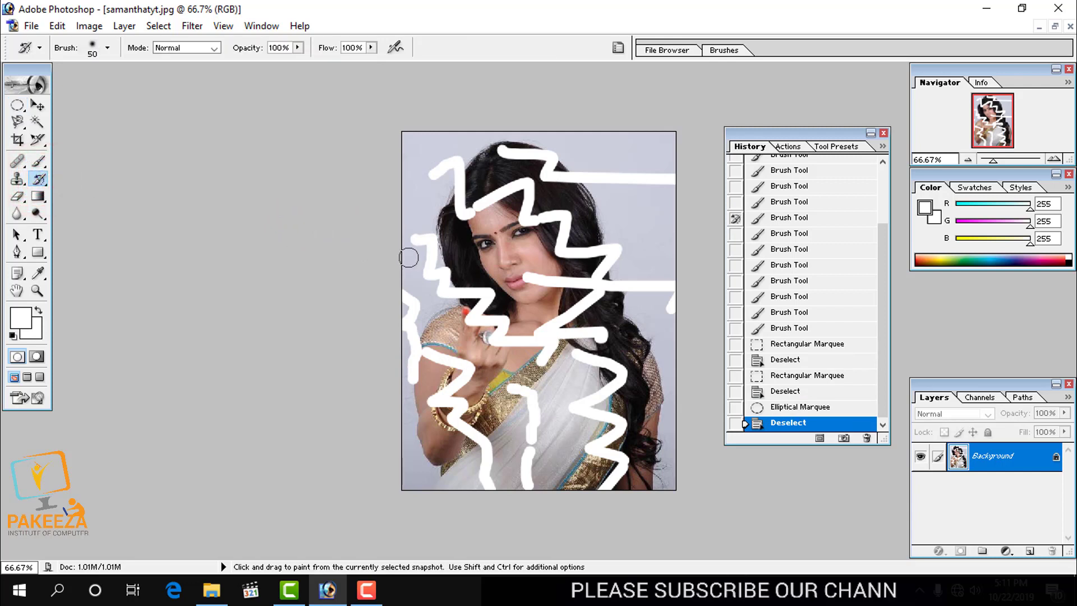
{"action": "key", "text": "bracketright"}
{"action": "key", "text": "bracketright"}
{"action": "key", "text": "bracketright"}
{"action": "key", "text": "bracketright"}
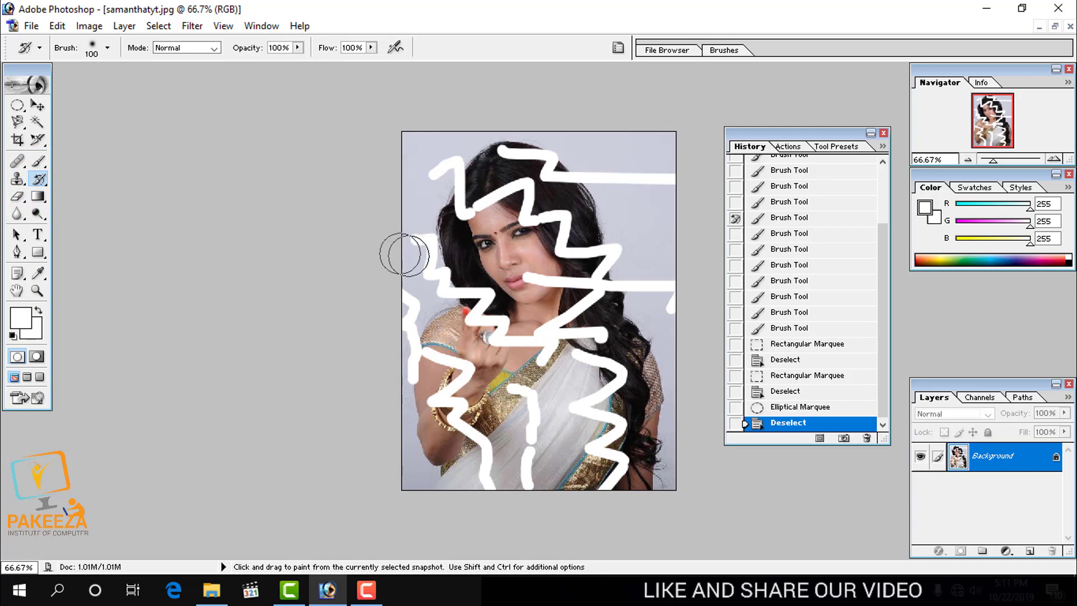
{"action": "mouse_move", "coordinate": [369, 271]}
{"action": "left_mouse_down"}
{"action": "mouse_move", "coordinate": [438, 240]}
{"action": "mouse_move", "coordinate": [432, 269]}
{"action": "mouse_move", "coordinate": [420, 247]}
{"action": "mouse_move", "coordinate": [641, 311]}
{"action": "left_mouse_up"}
Step: Revert the photo to the samanthatyt.jpg snapshot at the start of the history
{"action": "scroll", "coordinate": [824, 320], "scroll_direction": "up", "scroll_amount": 5}
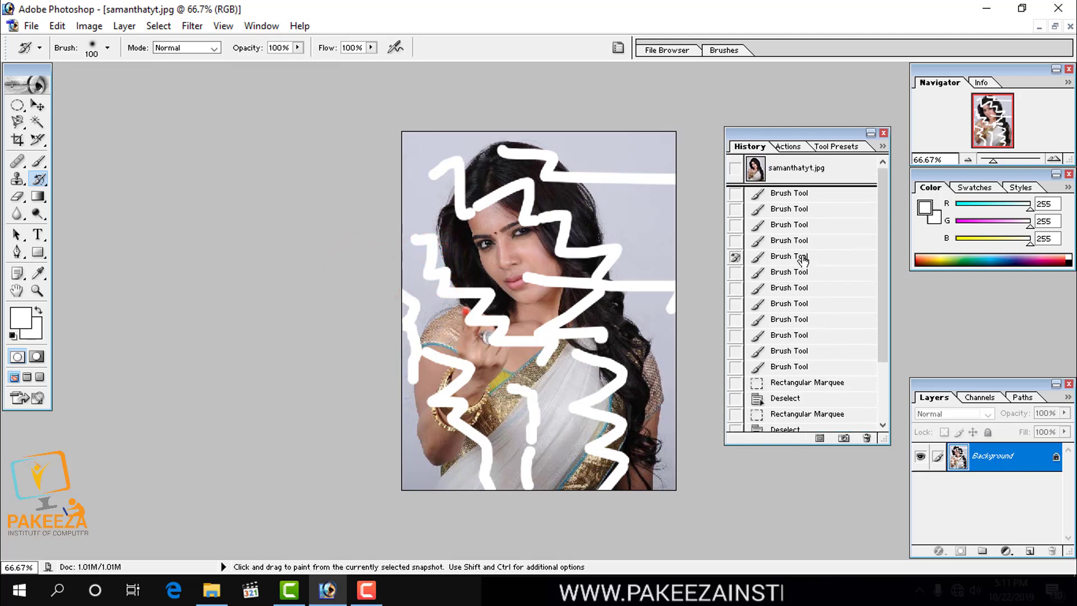
{"action": "left_click", "coordinate": [771, 167]}
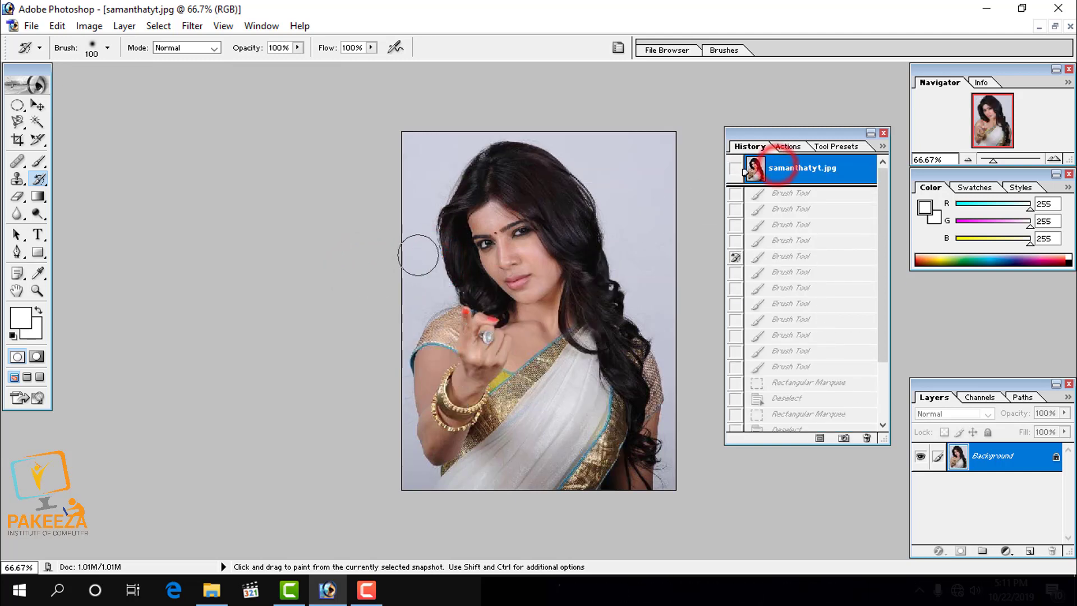
{"action": "left_click", "coordinate": [367, 590]}
{"action": "left_click", "coordinate": [997, 514]}
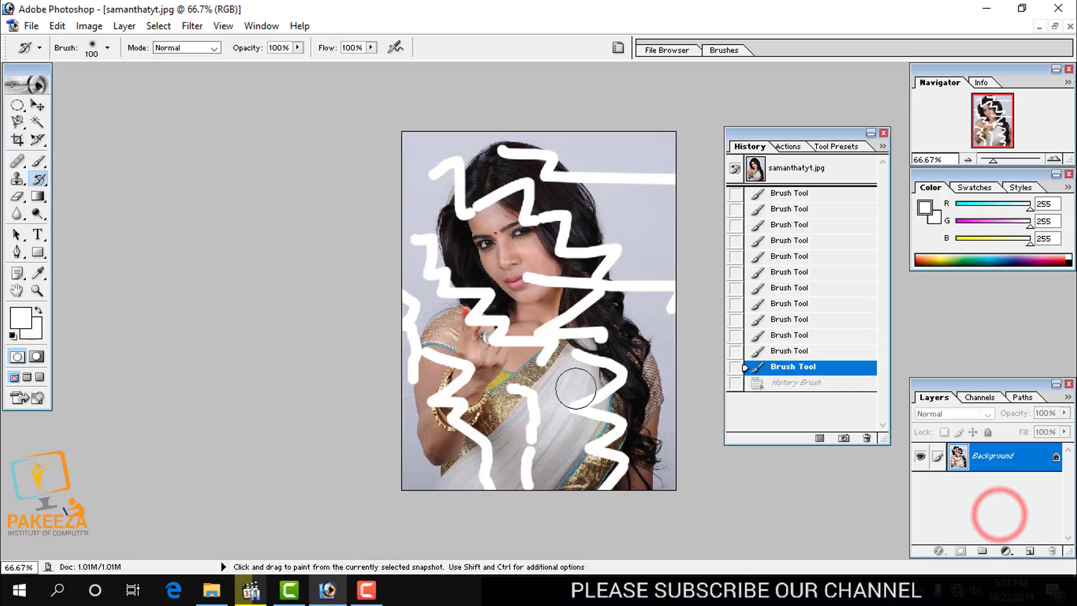
Step: Paint over all the white strokes on the woman and background with the size 100 History Brush to restore the original photo
{"action": "left_click", "coordinate": [395, 264]}
{"action": "left_click", "coordinate": [395, 264]}
{"action": "mouse_move", "coordinate": [395, 264]}
{"action": "left_mouse_down"}
{"action": "mouse_move", "coordinate": [404, 286]}
{"action": "mouse_move", "coordinate": [450, 286]}
{"action": "mouse_move", "coordinate": [425, 250]}
{"action": "mouse_move", "coordinate": [453, 273]}
{"action": "mouse_move", "coordinate": [402, 254]}
{"action": "mouse_move", "coordinate": [430, 287]}
{"action": "mouse_move", "coordinate": [421, 316]}
{"action": "left_mouse_up"}
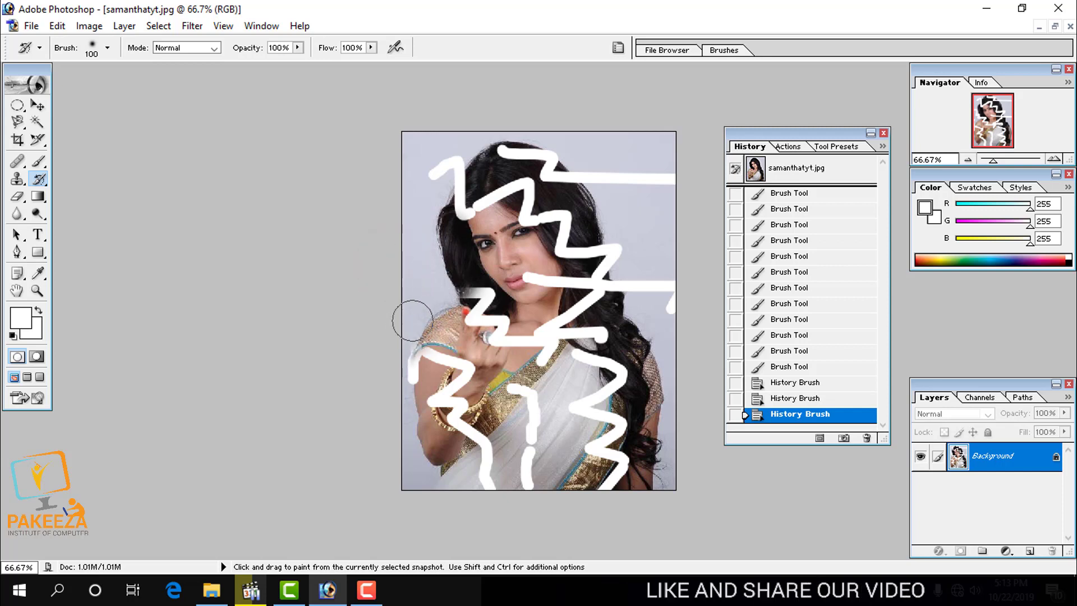
{"action": "left_click", "coordinate": [413, 344]}
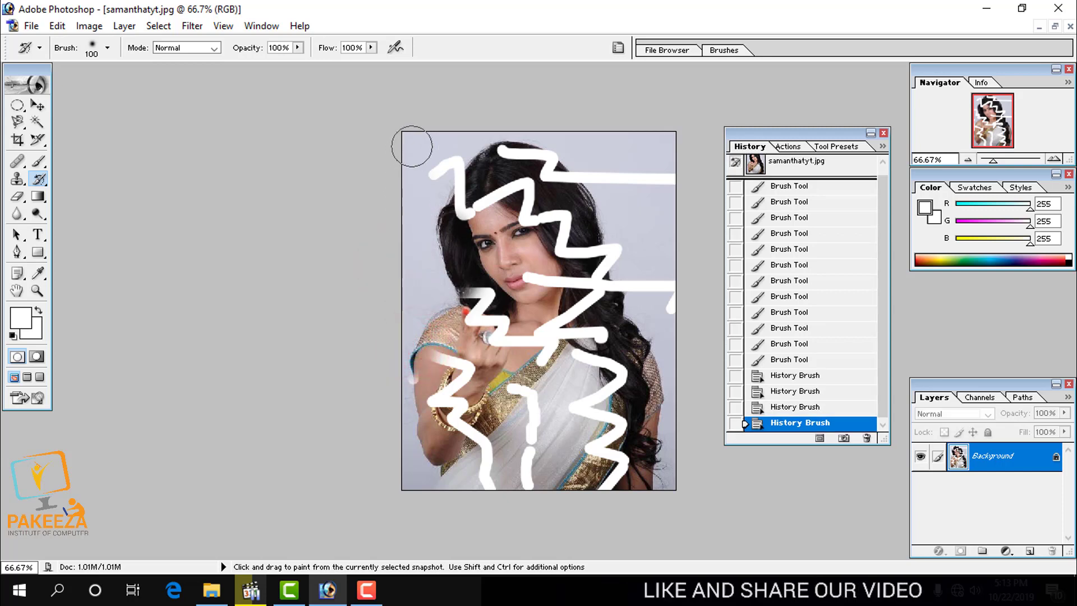
{"action": "mouse_move", "coordinate": [429, 177]}
{"action": "left_mouse_down"}
{"action": "mouse_move", "coordinate": [453, 175]}
{"action": "mouse_move", "coordinate": [443, 204]}
{"action": "mouse_move", "coordinate": [455, 219]}
{"action": "mouse_move", "coordinate": [503, 185]}
{"action": "mouse_move", "coordinate": [507, 205]}
{"action": "mouse_move", "coordinate": [508, 152]}
{"action": "mouse_move", "coordinate": [554, 159]}
{"action": "mouse_move", "coordinate": [566, 180]}
{"action": "mouse_move", "coordinate": [523, 205]}
{"action": "mouse_move", "coordinate": [607, 174]}
{"action": "mouse_move", "coordinate": [642, 204]}
{"action": "mouse_move", "coordinate": [574, 212]}
{"action": "mouse_move", "coordinate": [596, 177]}
{"action": "mouse_move", "coordinate": [585, 284]}
{"action": "mouse_move", "coordinate": [506, 270]}
{"action": "mouse_move", "coordinate": [513, 300]}
{"action": "left_mouse_up"}
{"action": "mouse_move", "coordinate": [391, 318]}
{"action": "left_mouse_down"}
{"action": "mouse_move", "coordinate": [372, 392]}
{"action": "mouse_move", "coordinate": [633, 414]}
{"action": "mouse_move", "coordinate": [529, 410]}
{"action": "mouse_move", "coordinate": [406, 433]}
{"action": "mouse_move", "coordinate": [559, 403]}
{"action": "left_mouse_up"}
{"action": "mouse_move", "coordinate": [622, 416]}
{"action": "left_mouse_down"}
{"action": "mouse_move", "coordinate": [438, 432]}
{"action": "mouse_move", "coordinate": [620, 412]}
{"action": "mouse_move", "coordinate": [466, 435]}
{"action": "mouse_move", "coordinate": [607, 418]}
{"action": "mouse_move", "coordinate": [591, 396]}
{"action": "mouse_move", "coordinate": [621, 294]}
{"action": "mouse_move", "coordinate": [689, 297]}
{"action": "mouse_move", "coordinate": [622, 229]}
{"action": "mouse_move", "coordinate": [612, 250]}
{"action": "mouse_move", "coordinate": [597, 205]}
{"action": "mouse_move", "coordinate": [508, 361]}
{"action": "mouse_move", "coordinate": [430, 368]}
{"action": "mouse_move", "coordinate": [474, 374]}
{"action": "mouse_move", "coordinate": [520, 466]}
{"action": "mouse_move", "coordinate": [582, 466]}
{"action": "mouse_move", "coordinate": [582, 491]}
{"action": "mouse_move", "coordinate": [615, 437]}
{"action": "mouse_move", "coordinate": [553, 378]}
{"action": "mouse_move", "coordinate": [533, 387]}
{"action": "left_mouse_up"}
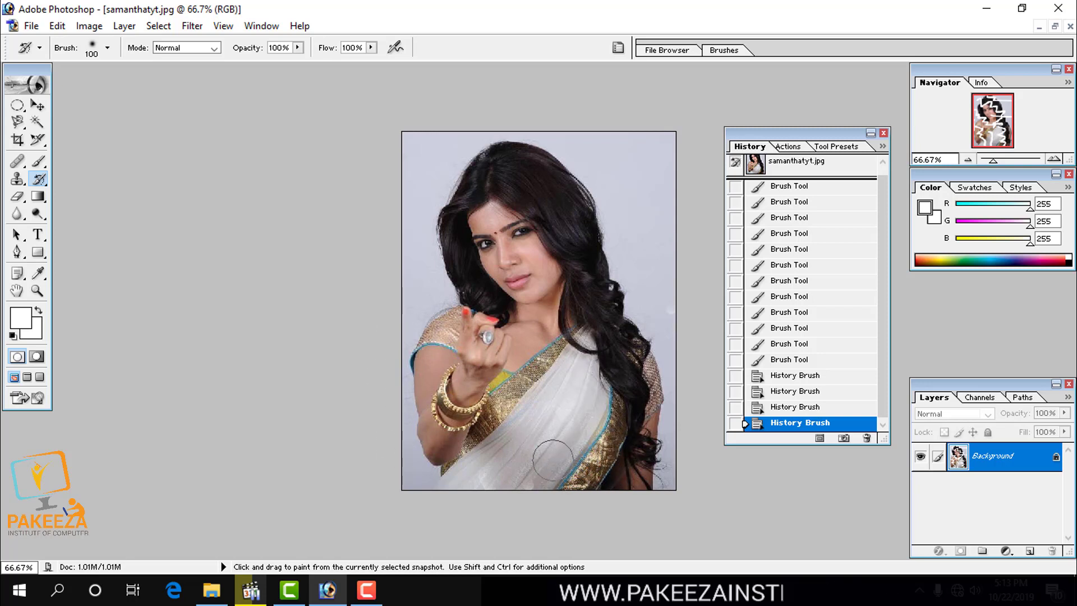
{"action": "left_click", "coordinate": [513, 310]}
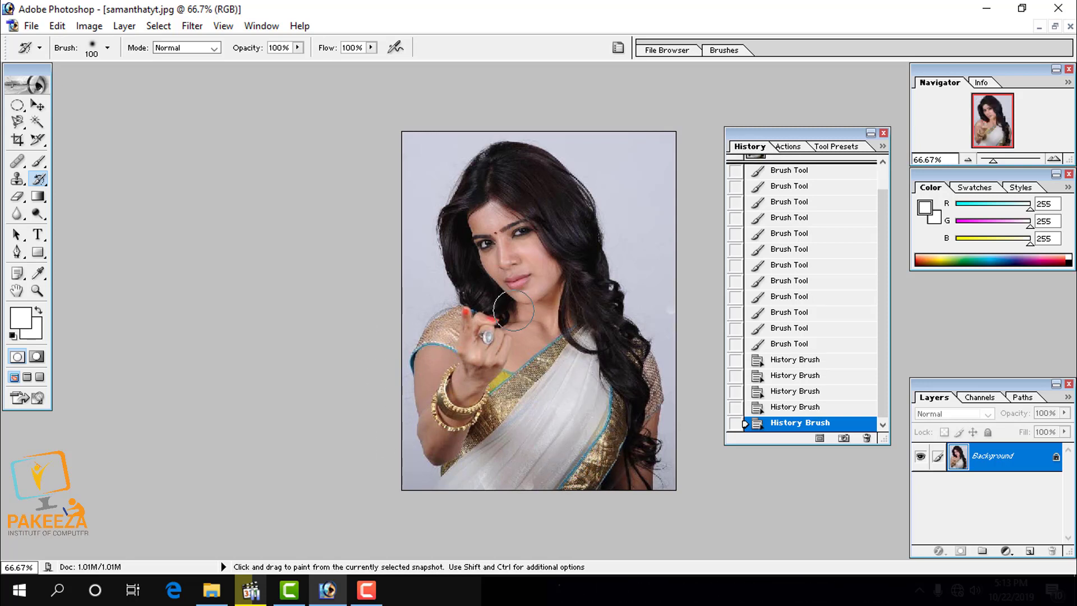
Step: Switch to the Brush tool and scribble many white size 20 strokes over the woman's face, body and the background
{"action": "left_click", "coordinate": [38, 162]}
{"action": "left_click_drag", "start_coordinate": [459, 206], "coordinate": [548, 206]}
{"action": "left_click_drag", "start_coordinate": [548, 210], "coordinate": [500, 286]}
{"action": "mouse_move", "coordinate": [500, 286]}
{"action": "left_mouse_down"}
{"action": "mouse_move", "coordinate": [640, 232]}
{"action": "mouse_move", "coordinate": [612, 448]}
{"action": "mouse_move", "coordinate": [476, 370]}
{"action": "mouse_move", "coordinate": [511, 306]}
{"action": "mouse_move", "coordinate": [436, 200]}
{"action": "mouse_move", "coordinate": [459, 328]}
{"action": "mouse_move", "coordinate": [529, 449]}
{"action": "left_mouse_up"}
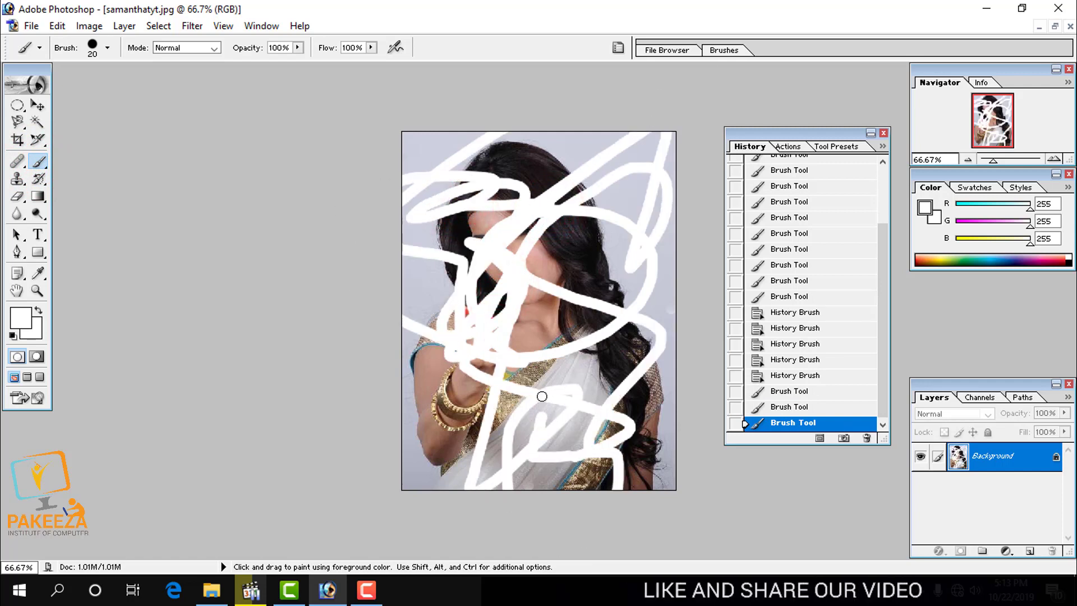
{"action": "left_click", "coordinate": [531, 362]}
{"action": "left_click_drag", "start_coordinate": [531, 363], "coordinate": [552, 235]}
{"action": "left_click", "coordinate": [540, 270]}
{"action": "left_click_drag", "start_coordinate": [477, 357], "coordinate": [606, 340]}
{"action": "mouse_move", "coordinate": [606, 340]}
{"action": "left_mouse_down"}
{"action": "mouse_move", "coordinate": [558, 352]}
{"action": "mouse_move", "coordinate": [507, 346]}
{"action": "left_mouse_up"}
{"action": "mouse_move", "coordinate": [435, 286]}
{"action": "left_mouse_down"}
{"action": "mouse_move", "coordinate": [514, 467]}
{"action": "mouse_move", "coordinate": [500, 483]}
{"action": "mouse_move", "coordinate": [541, 411]}
{"action": "mouse_move", "coordinate": [540, 342]}
{"action": "left_mouse_up"}
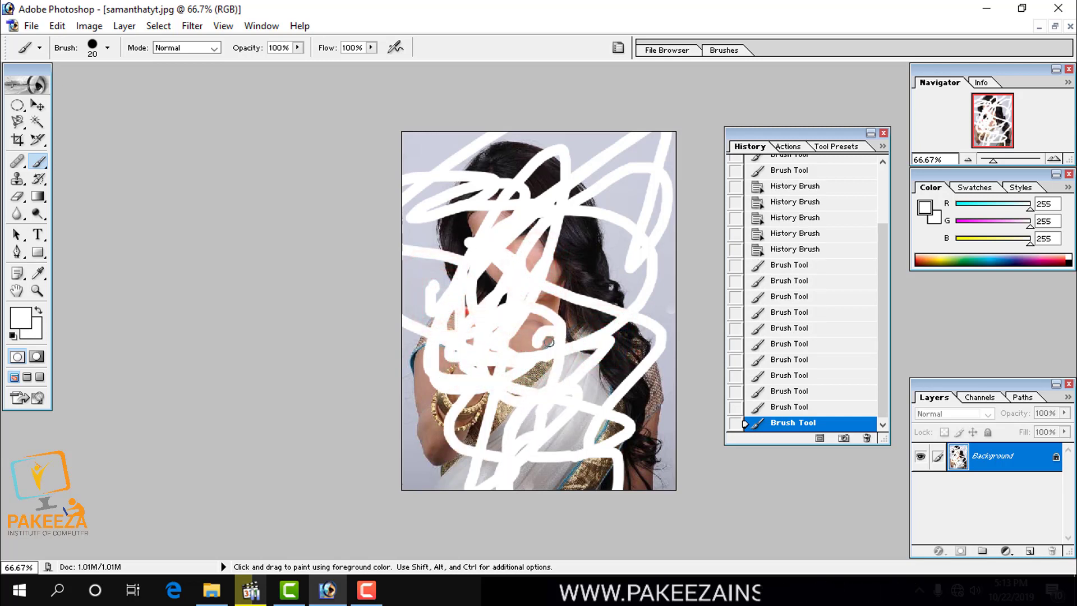
{"action": "left_click", "coordinate": [577, 284]}
{"action": "mouse_move", "coordinate": [577, 285]}
{"action": "left_mouse_down"}
{"action": "mouse_move", "coordinate": [507, 352]}
{"action": "mouse_move", "coordinate": [447, 294]}
{"action": "mouse_move", "coordinate": [414, 277]}
{"action": "left_mouse_up"}
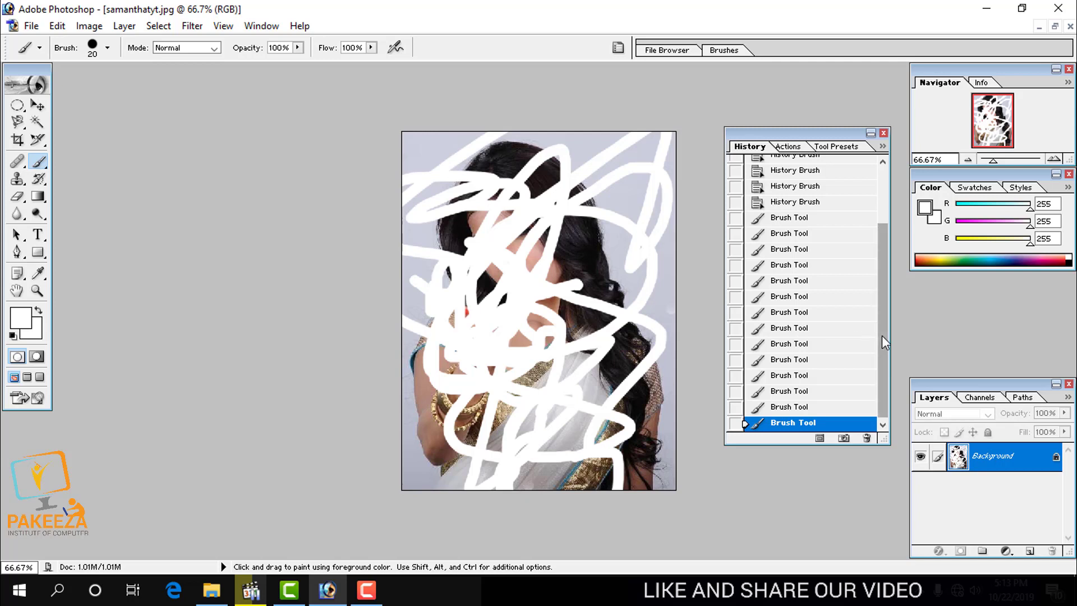
Step: Restore the scribbled photo from the samanthatyt.jpg snapshot and switch to the Elliptical Marquee
{"action": "left_click_drag", "start_coordinate": [881, 335], "coordinate": [888, 230]}
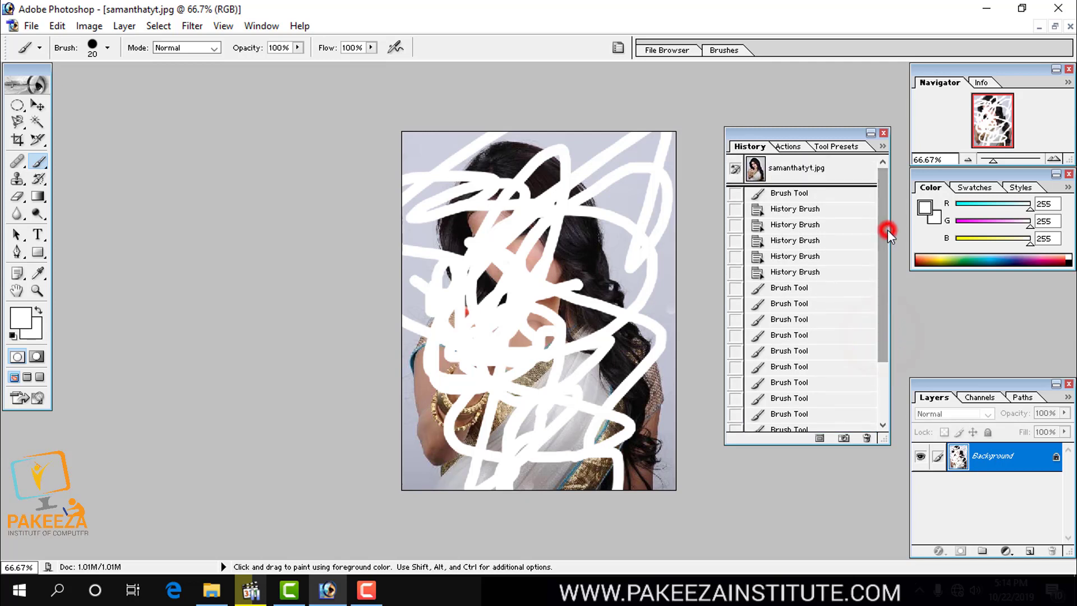
{"action": "left_click", "coordinate": [767, 165]}
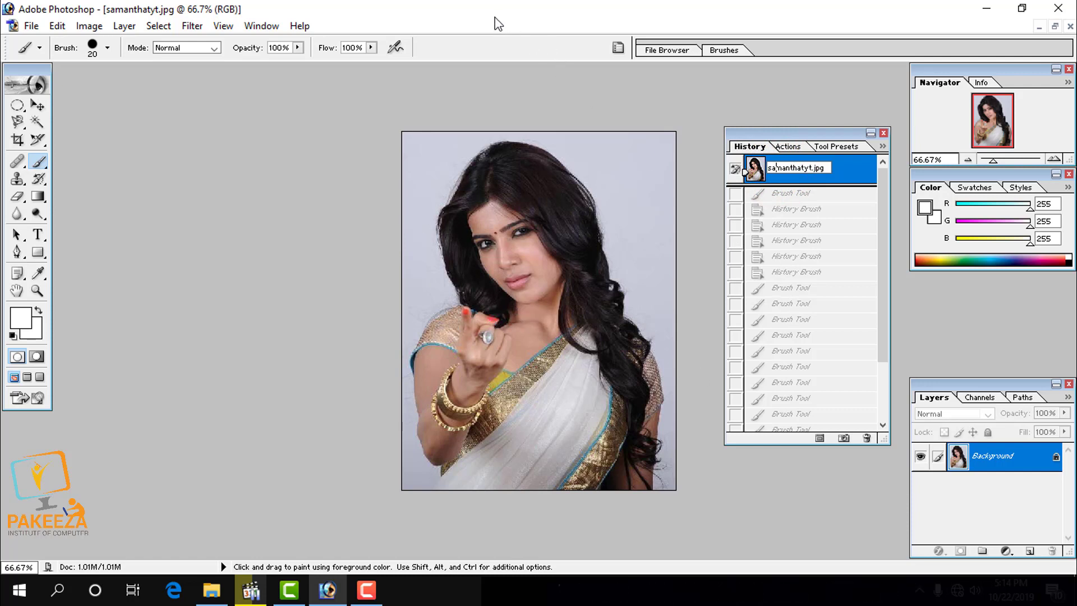
{"action": "left_click", "coordinate": [17, 107]}
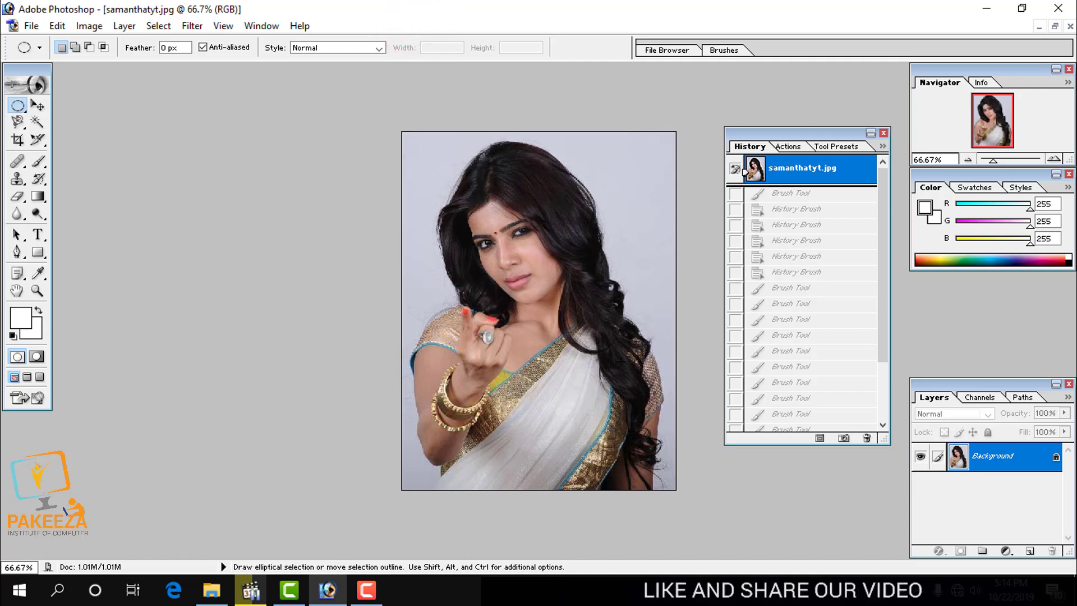
{"action": "left_click", "coordinate": [417, 286]}
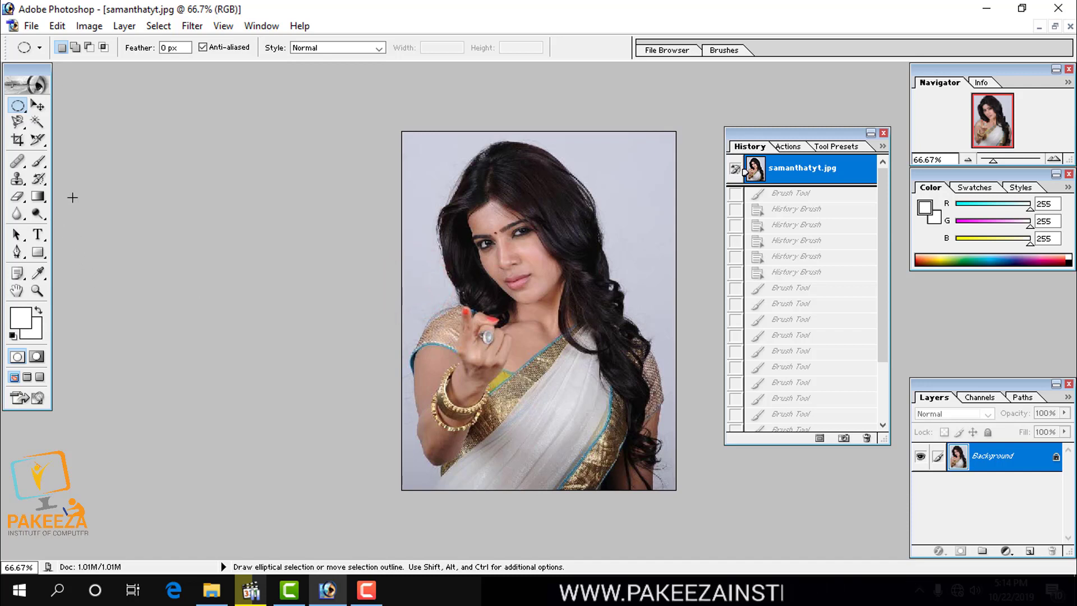
Step: Switch to the Art History Brush and paint Tight Short strokes over the woman's hair, face, arm and sari with a size 21 brush
{"action": "left_click", "coordinate": [42, 183]}
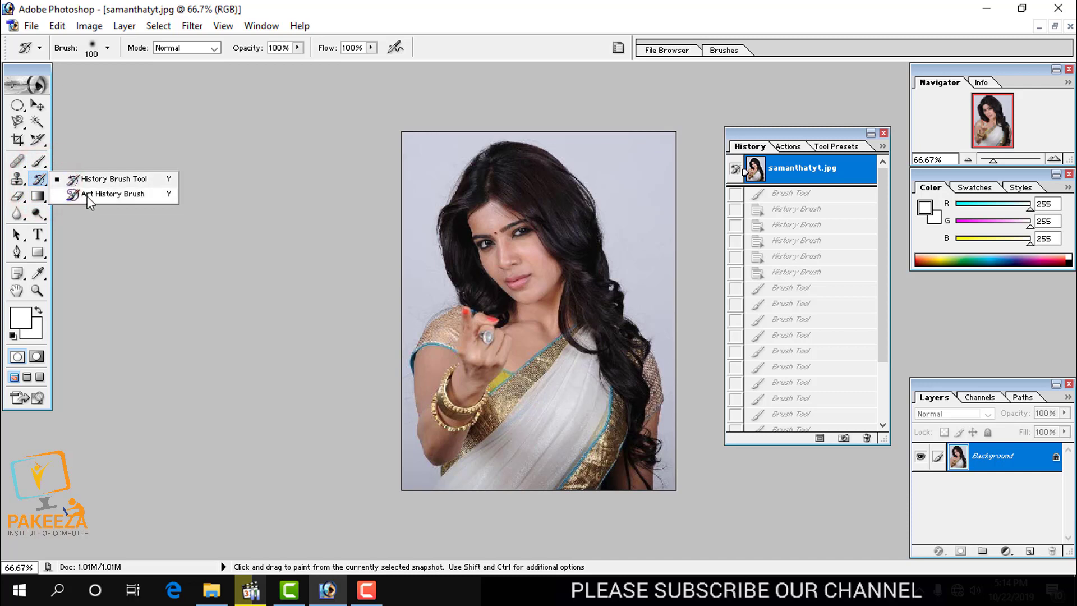
{"action": "left_click", "coordinate": [99, 194]}
{"action": "left_click", "coordinate": [98, 194]}
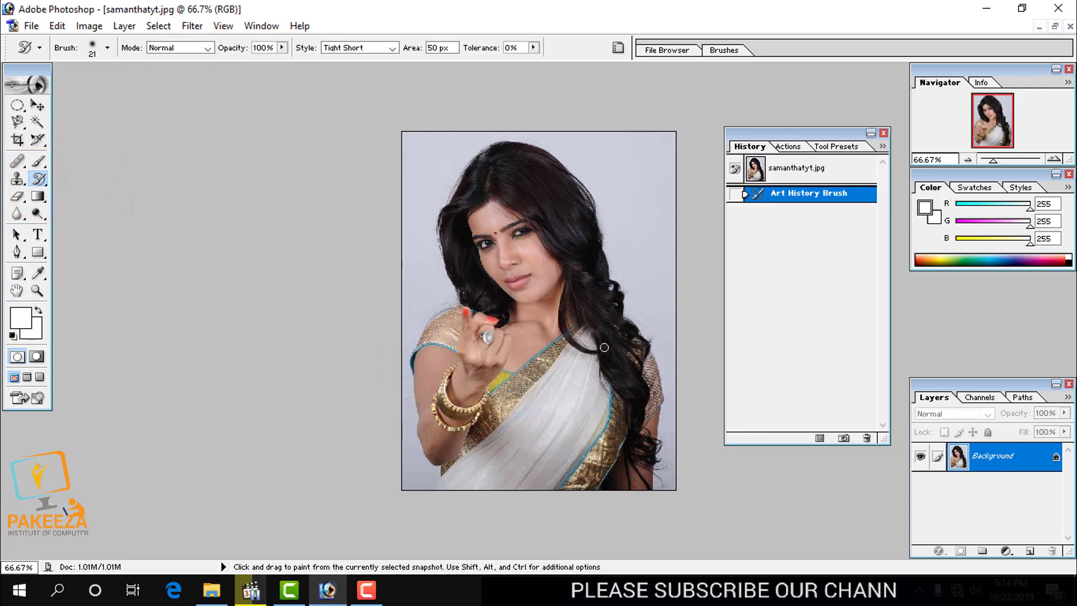
{"action": "mouse_move", "coordinate": [604, 347]}
{"action": "left_mouse_down"}
{"action": "mouse_move", "coordinate": [572, 380]}
{"action": "mouse_move", "coordinate": [535, 353]}
{"action": "mouse_move", "coordinate": [487, 361]}
{"action": "mouse_move", "coordinate": [501, 373]}
{"action": "left_mouse_up"}
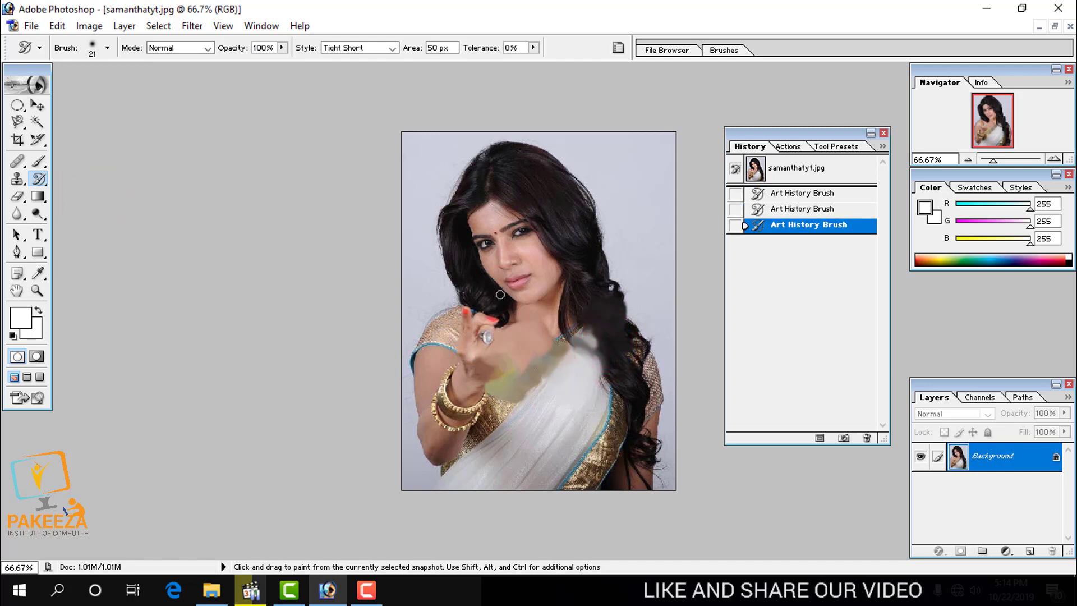
{"action": "mouse_move", "coordinate": [642, 195]}
{"action": "left_mouse_down"}
{"action": "mouse_move", "coordinate": [646, 230]}
{"action": "mouse_move", "coordinate": [618, 179]}
{"action": "mouse_move", "coordinate": [622, 225]}
{"action": "mouse_move", "coordinate": [593, 228]}
{"action": "mouse_move", "coordinate": [562, 202]}
{"action": "left_mouse_up"}
{"action": "mouse_move", "coordinate": [479, 160]}
{"action": "left_mouse_down"}
{"action": "mouse_move", "coordinate": [439, 175]}
{"action": "mouse_move", "coordinate": [420, 212]}
{"action": "mouse_move", "coordinate": [446, 281]}
{"action": "mouse_move", "coordinate": [413, 365]}
{"action": "mouse_move", "coordinate": [459, 467]}
{"action": "mouse_move", "coordinate": [595, 457]}
{"action": "mouse_move", "coordinate": [637, 437]}
{"action": "mouse_move", "coordinate": [646, 474]}
{"action": "mouse_move", "coordinate": [653, 418]}
{"action": "mouse_move", "coordinate": [600, 392]}
{"action": "mouse_move", "coordinate": [603, 375]}
{"action": "mouse_move", "coordinate": [663, 344]}
{"action": "left_mouse_up"}
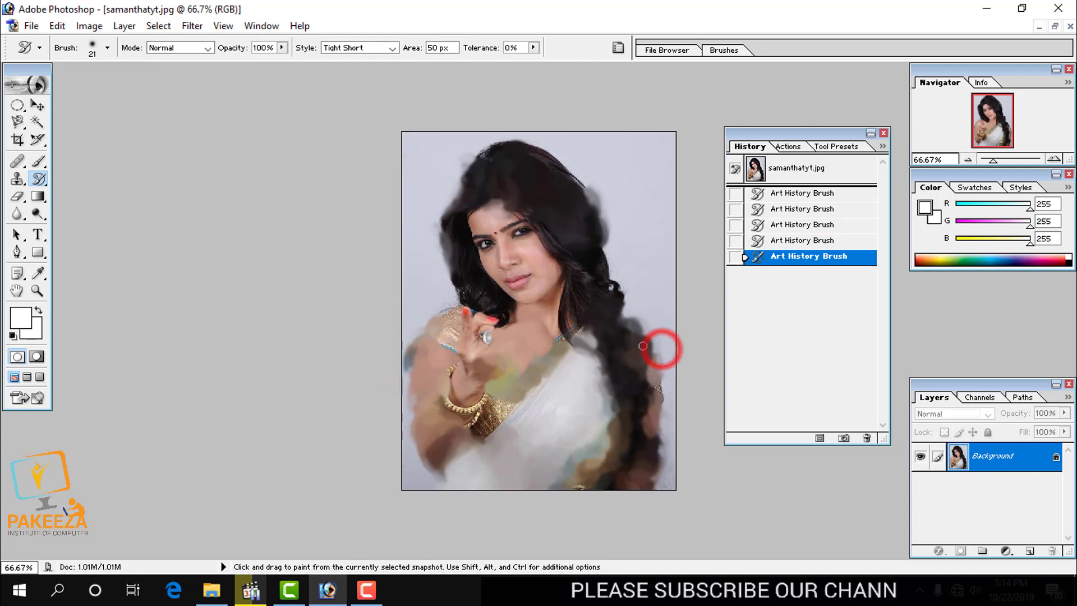
{"action": "mouse_move", "coordinate": [521, 292]}
{"action": "left_mouse_down"}
{"action": "mouse_move", "coordinate": [443, 230]}
{"action": "mouse_move", "coordinate": [429, 199]}
{"action": "mouse_move", "coordinate": [519, 145]}
{"action": "mouse_move", "coordinate": [541, 172]}
{"action": "mouse_move", "coordinate": [592, 174]}
{"action": "left_mouse_up"}
{"action": "left_click", "coordinate": [654, 178]}
{"action": "left_click", "coordinate": [656, 180]}
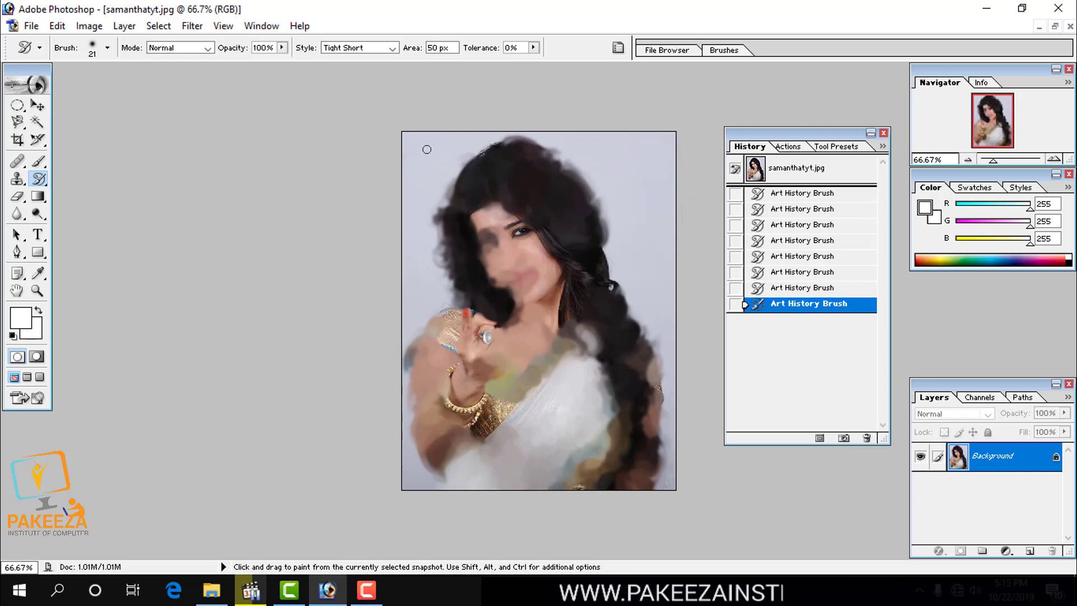
{"action": "left_click", "coordinate": [421, 313]}
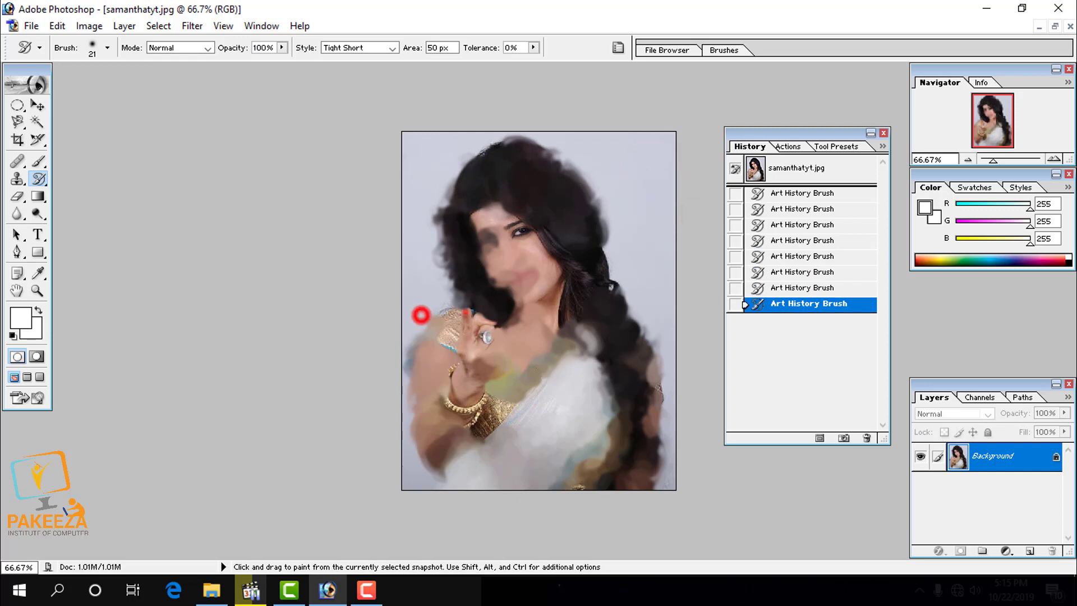
{"action": "left_click", "coordinate": [440, 398]}
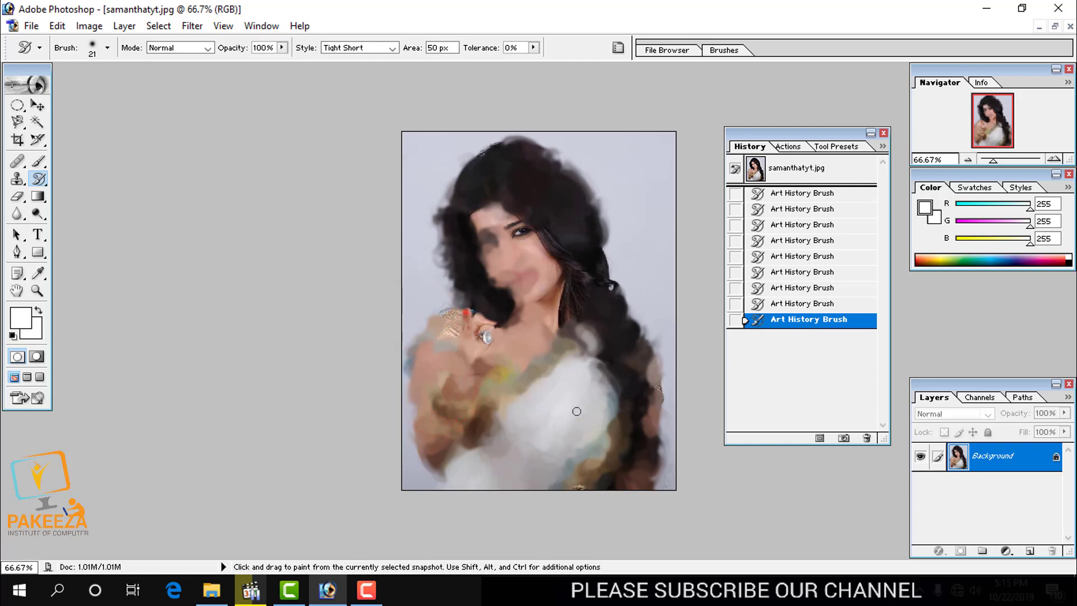
{"action": "left_click", "coordinate": [614, 283]}
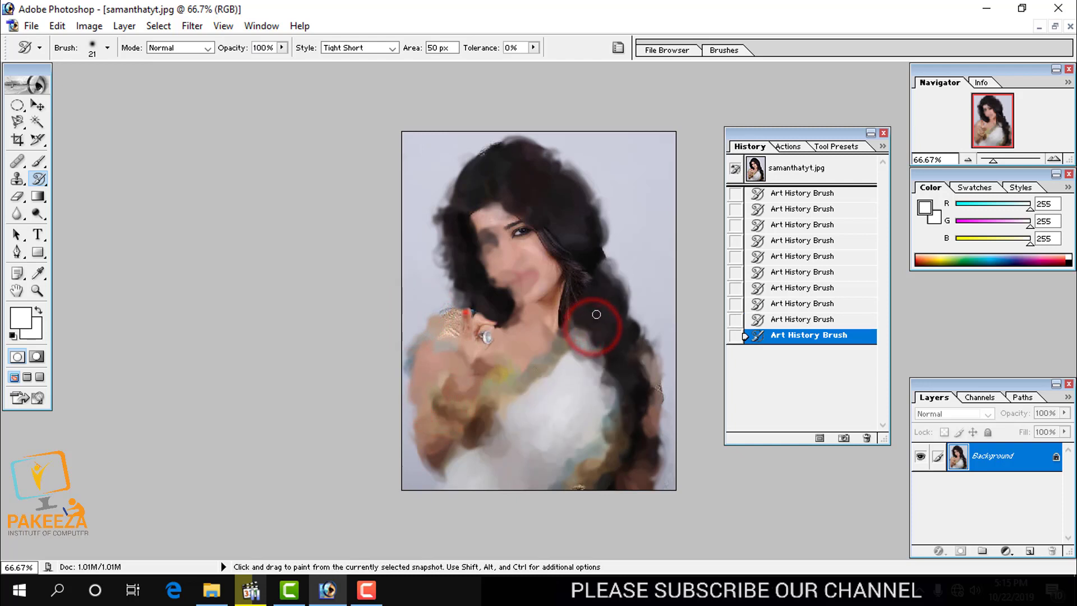
{"action": "left_click_drag", "start_coordinate": [622, 293], "coordinate": [653, 331]}
{"action": "left_click", "coordinate": [658, 339]}
{"action": "left_click", "coordinate": [658, 365]}
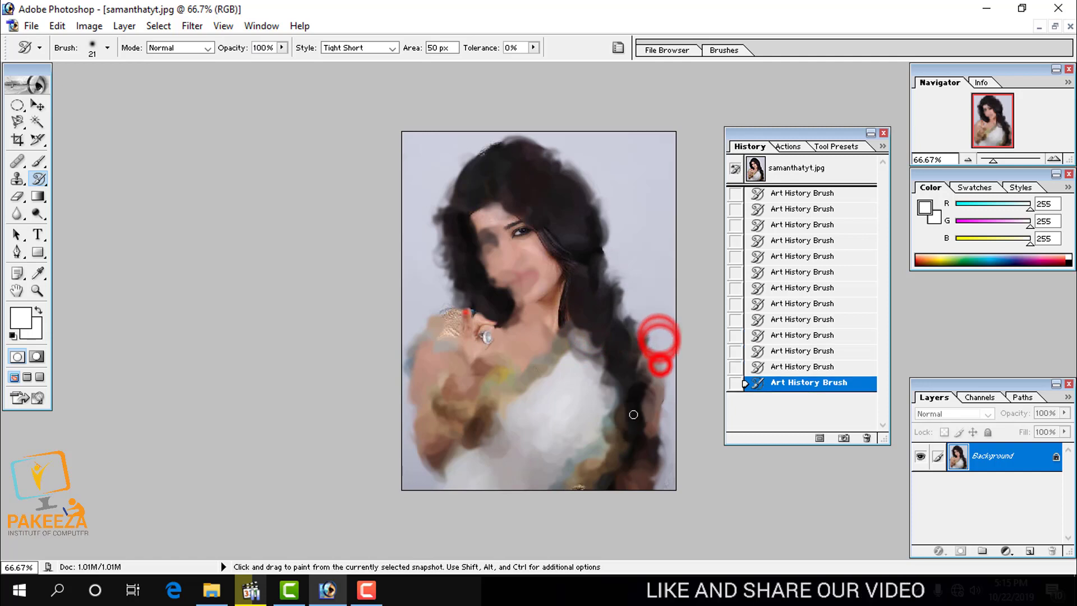
{"action": "left_click", "coordinate": [622, 434]}
{"action": "left_click", "coordinate": [592, 460]}
{"action": "mouse_move", "coordinate": [592, 461]}
{"action": "left_mouse_down"}
{"action": "mouse_move", "coordinate": [526, 443]}
{"action": "mouse_move", "coordinate": [455, 388]}
{"action": "mouse_move", "coordinate": [424, 283]}
{"action": "mouse_move", "coordinate": [422, 216]}
{"action": "mouse_move", "coordinate": [482, 152]}
{"action": "mouse_move", "coordinate": [486, 172]}
{"action": "mouse_move", "coordinate": [517, 178]}
{"action": "mouse_move", "coordinate": [502, 190]}
{"action": "mouse_move", "coordinate": [514, 204]}
{"action": "mouse_move", "coordinate": [499, 204]}
{"action": "mouse_move", "coordinate": [510, 218]}
{"action": "mouse_move", "coordinate": [502, 232]}
{"action": "mouse_move", "coordinate": [522, 224]}
{"action": "mouse_move", "coordinate": [561, 299]}
{"action": "mouse_move", "coordinate": [577, 336]}
{"action": "left_mouse_up"}
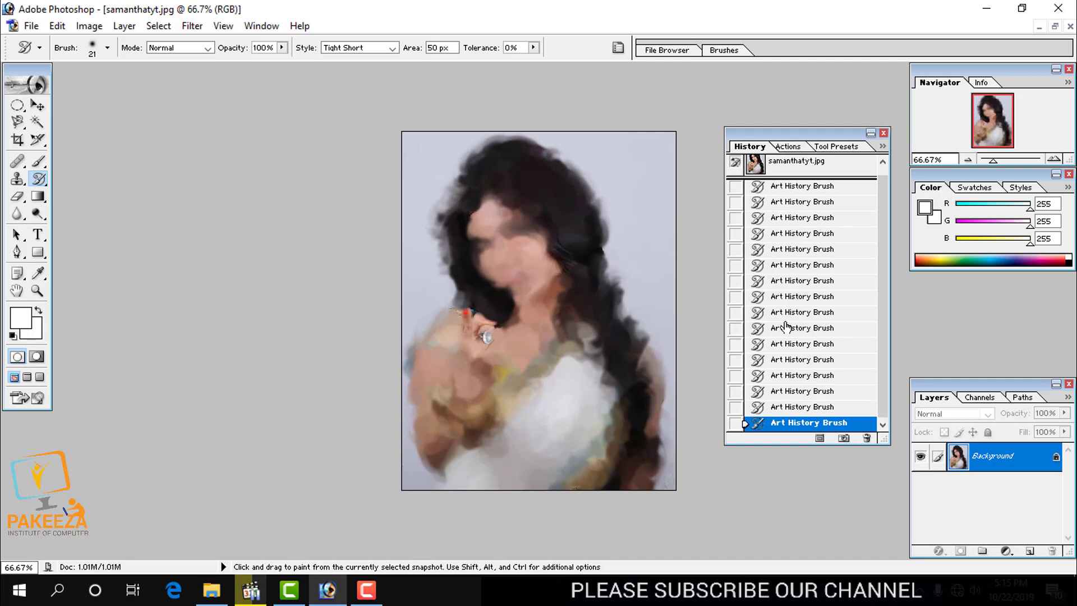
Step: Step backward through the latest Art History Brush states, and return to the samanthatyt.jpg snapshot
{"action": "scroll", "coordinate": [810, 311], "scroll_direction": "up", "scroll_amount": 1}
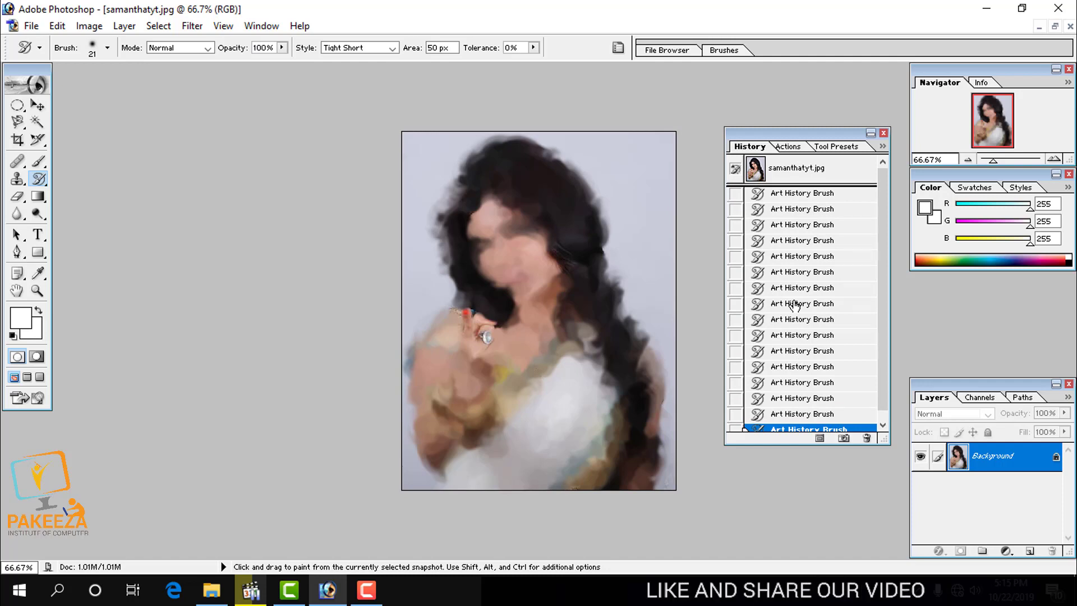
{"action": "key", "text": "ctrl+alt+z"}
{"action": "key", "text": "ctrl+alt+z"}
{"action": "key", "text": "ctrl+alt+z"}
{"action": "key", "text": "ctrl+alt+z"}
{"action": "key", "text": "ctrl+alt+z"}
{"action": "key", "text": "ctrl+alt+z"}
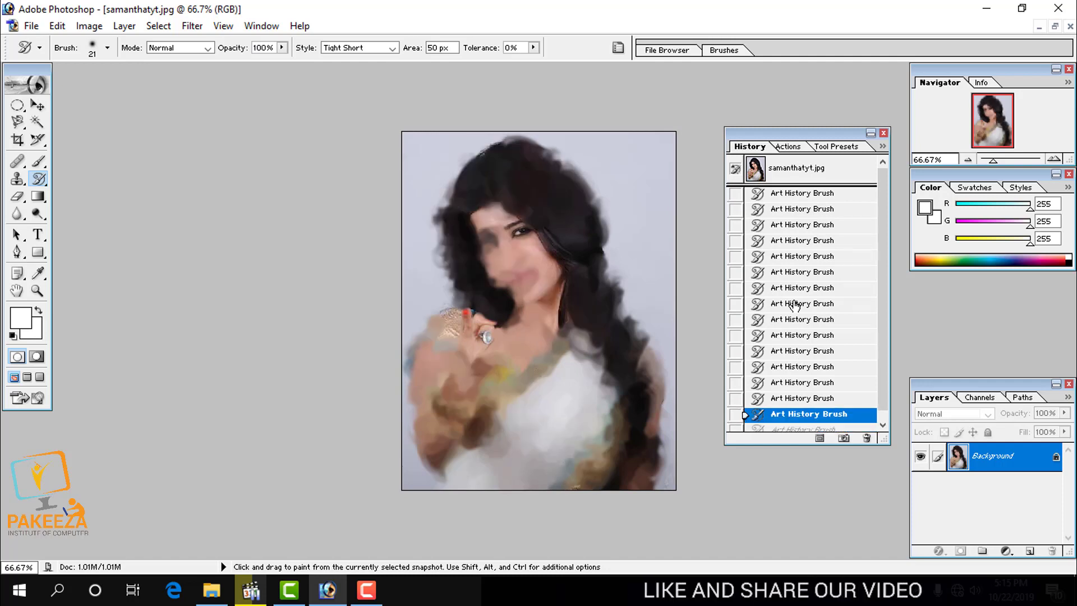
{"action": "key", "text": "ctrl+alt+z"}
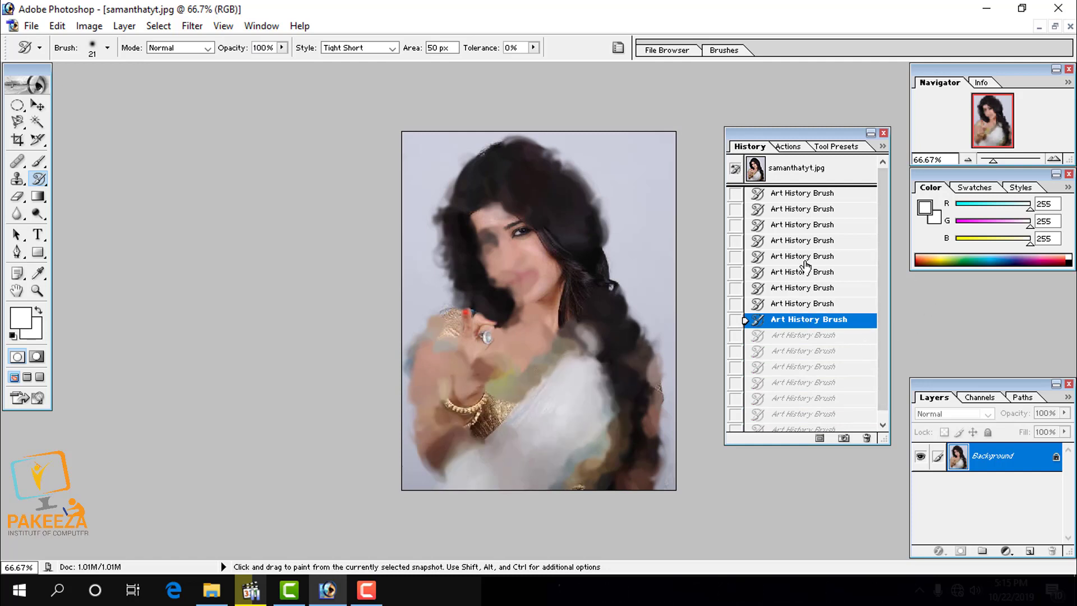
{"action": "left_click", "coordinate": [784, 171]}
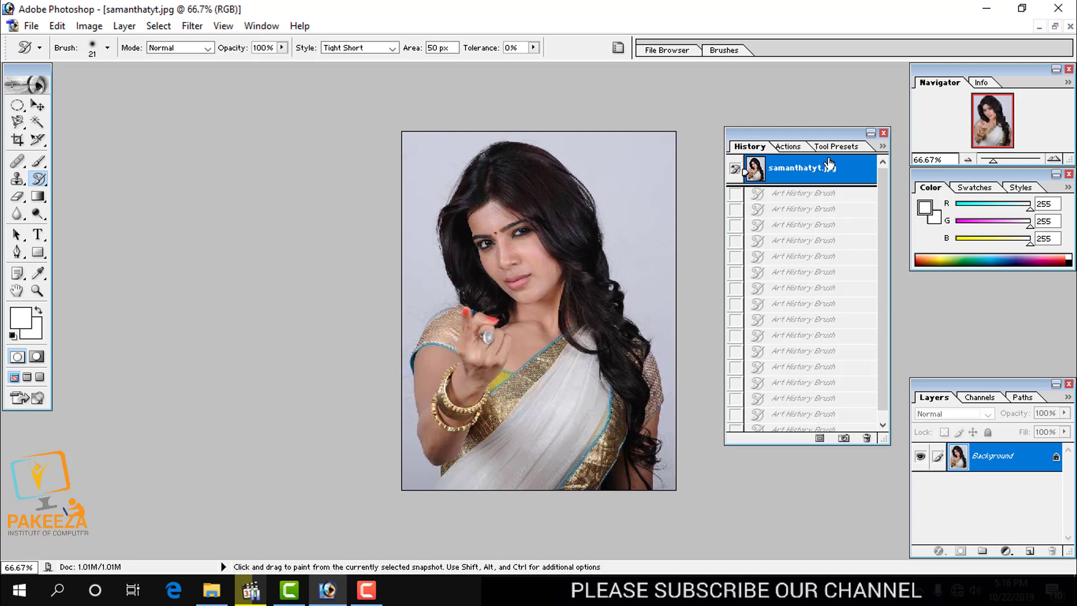
Step: Move the History palette closer to the photo
{"action": "left_click_drag", "start_coordinate": [834, 132], "coordinate": [763, 181]}
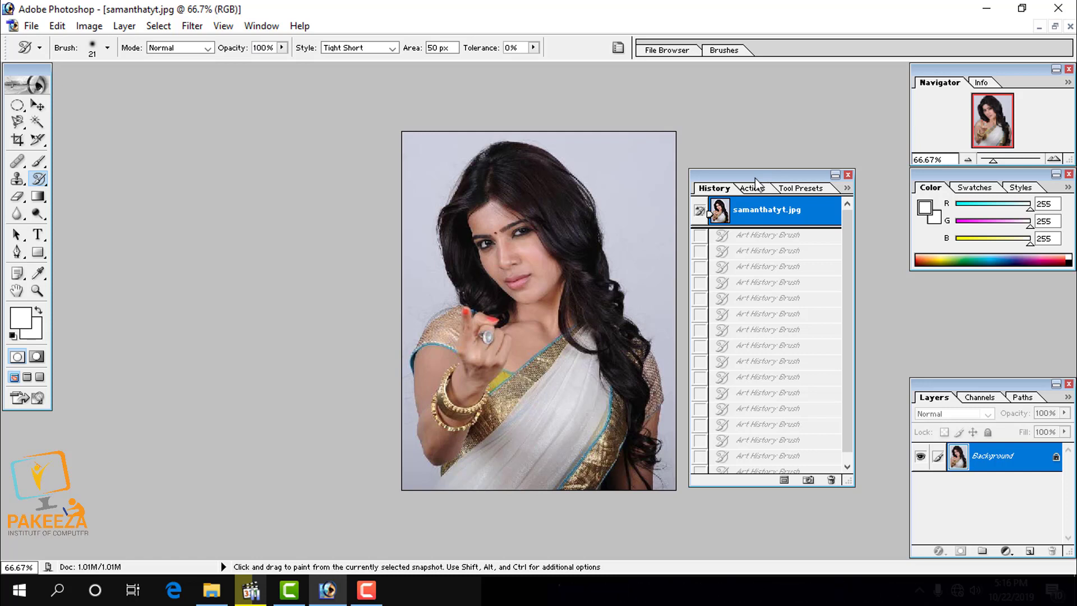
{"action": "left_click", "coordinate": [366, 588]}
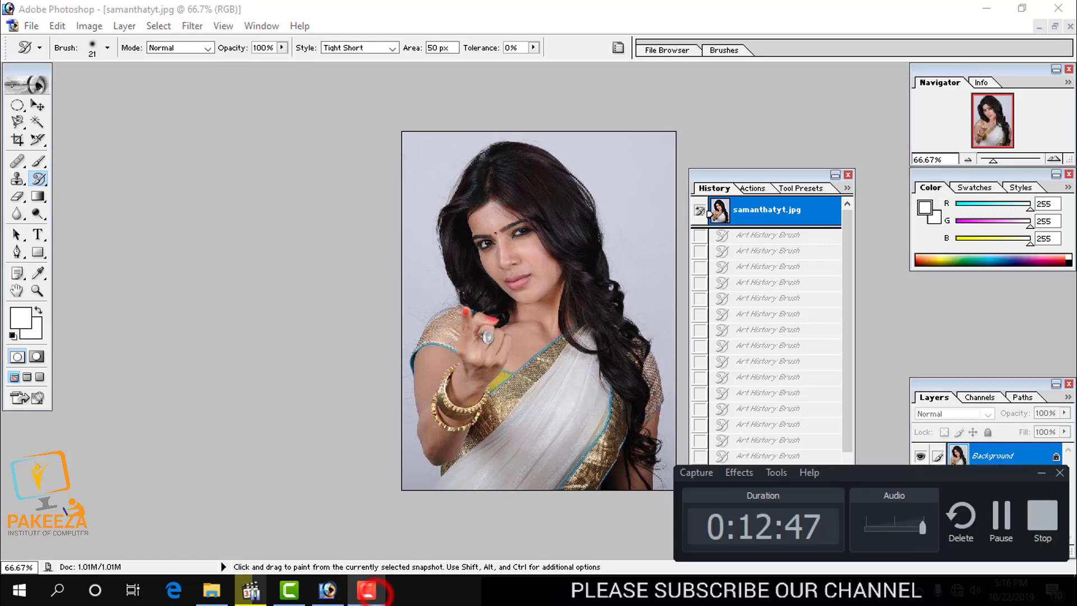